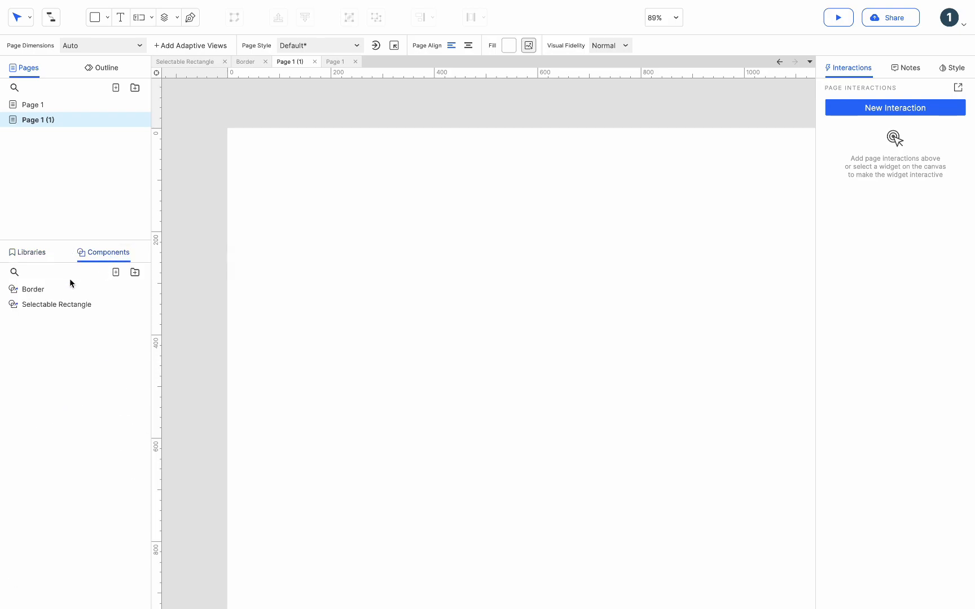
# - Set the Border box to hidden and place the orange Selectable Rectangle component on the canvas to its right
pyautogui.rightClick(327, 176)
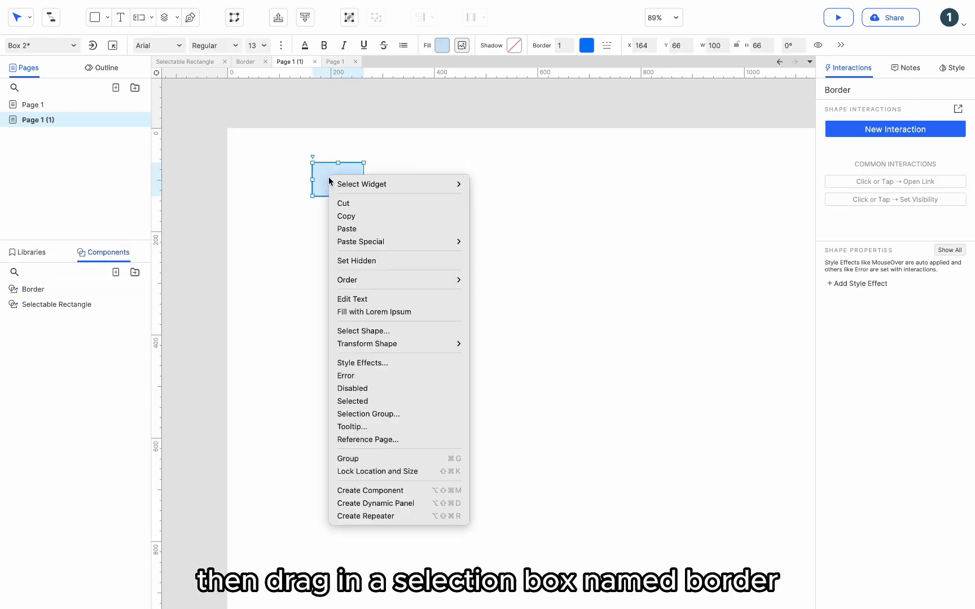
pyautogui.click(348, 257)
pyautogui.click(64, 303)
pyautogui.moveTo(63, 303); pyautogui.dragTo(488, 151)
# - Add two small Box 1 widgets below the border box and label them X and Y
pyautogui.click(26, 253)
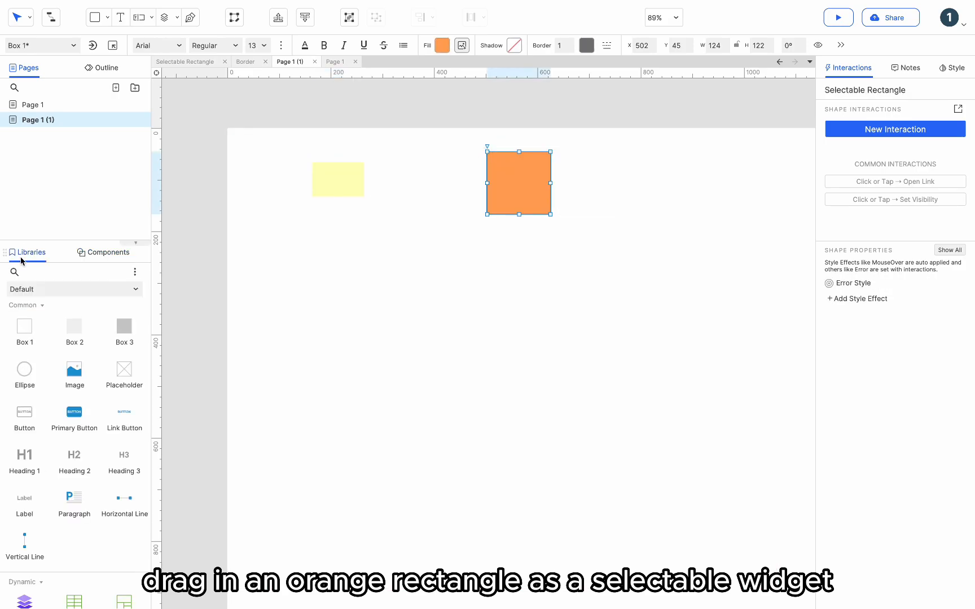
pyautogui.moveTo(24, 325); pyautogui.dragTo(308, 401)
pyautogui.doubleClick(324, 410)
pyautogui.write('X')
pyautogui.moveTo(461, 486); pyautogui.dragTo(449, 450)
pyautogui.doubleClick(373, 410)
pyautogui.write('Y')
# - Label the row of four boxes below X and Y as Quadrant 1, Quadrant 2, Quadrant 3 and Quadrant 4
pyautogui.doubleClick(324, 451)
pyautogui.write('Quadrant 1')
pyautogui.doubleClick(406, 452)
pyautogui.write('2')
pyautogui.doubleClick(465, 450)
pyautogui.write('3')
pyautogui.moveTo(383, 451); pyautogui.dragTo(502, 452)
pyautogui.doubleClick(525, 452)
pyautogui.write('4')
# - Give the quadrant boxes widget names that match their labels: Quadrant 4, Quadrant 3 and Quadrant 2
pyautogui.click(847, 89)
pyautogui.write('Quadrant 4')
pyautogui.click(450, 452)
pyautogui.click(858, 89)
pyautogui.write('Quadrant 3')
pyautogui.click(391, 451)
pyautogui.click(857, 89)
pyautogui.write('Quadrant 2')
pyautogui.click(331, 451)
# - Assign the four quadrant boxes together to one selection group
pyautogui.click(315, 450)
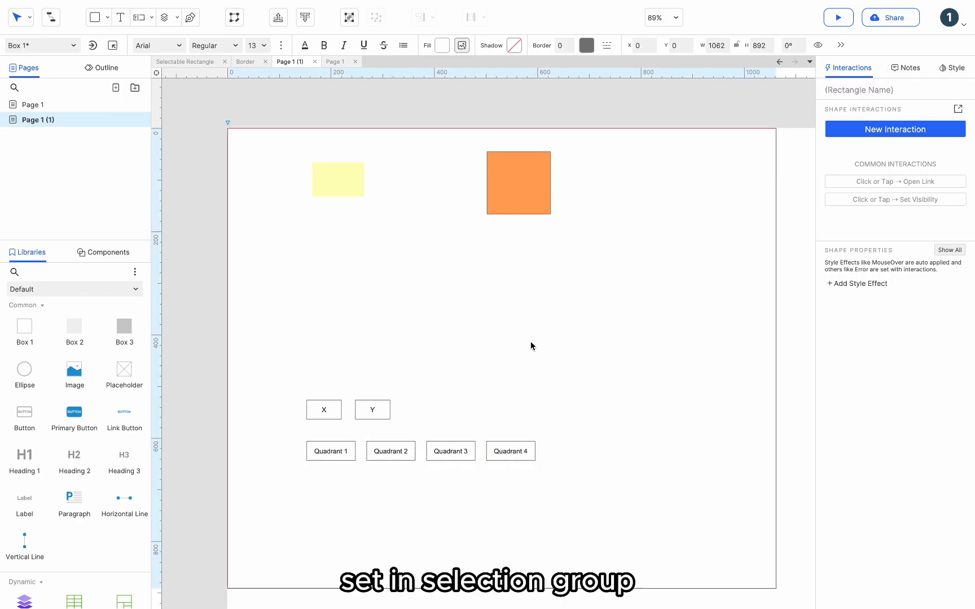
pyautogui.keyDown('shift'); pyautogui.click(394, 451); pyautogui.keyUp('shift')
pyautogui.keyDown('shift'); pyautogui.click(472, 454); pyautogui.keyUp('shift')
pyautogui.keyDown('shift'); pyautogui.click(505, 452); pyautogui.keyUp('shift')
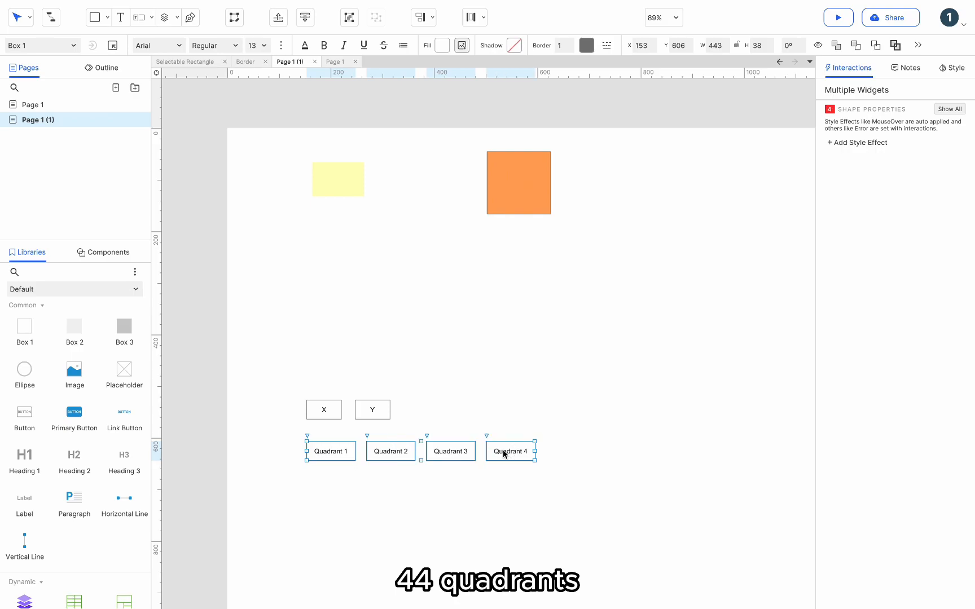
pyautogui.rightClick(504, 452)
pyautogui.click(513, 470)
pyautogui.click(535, 341)
# - Add a Mouse Button Down interaction to the background rectangle that shows Border and brings it to front
pyautogui.click(568, 331)
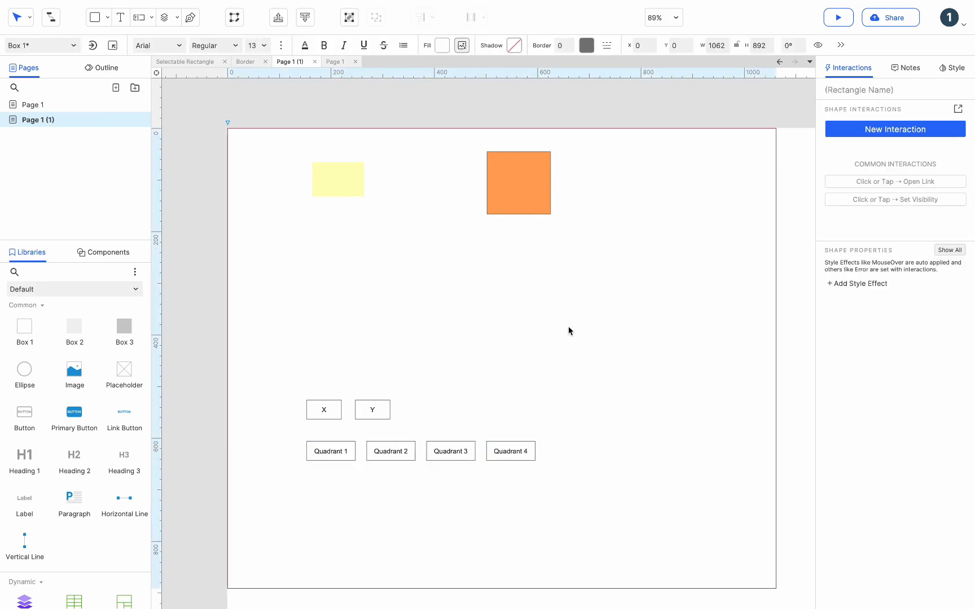
pyautogui.click(881, 131)
pyautogui.click(873, 207)
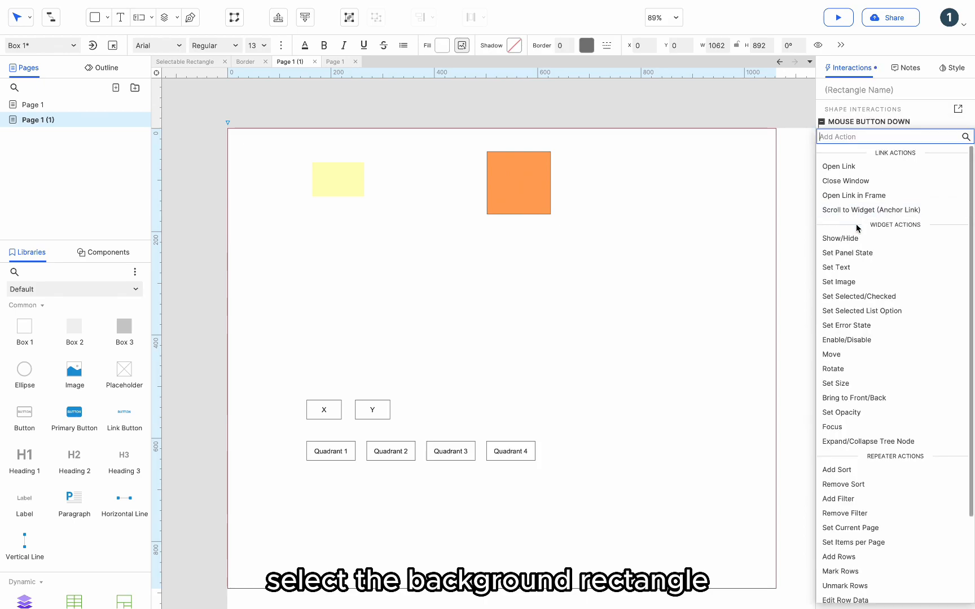
pyautogui.click(840, 238)
pyautogui.click(859, 316)
pyautogui.click(843, 267)
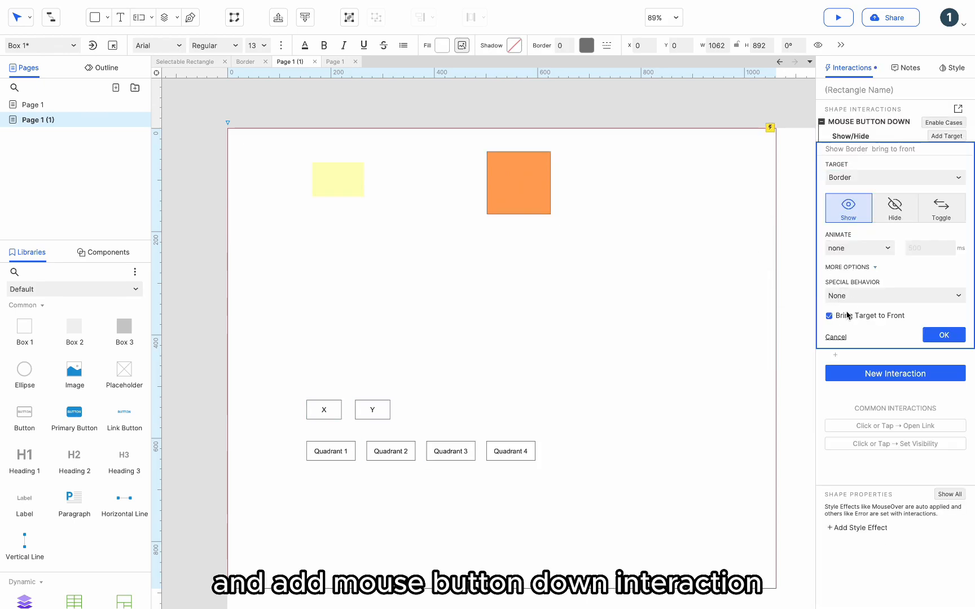
pyautogui.click(846, 314)
pyautogui.click(943, 333)
# - Add a Set Size action to the Mouse Button Down event that resizes Border to 1 by 1
pyautogui.click(835, 160)
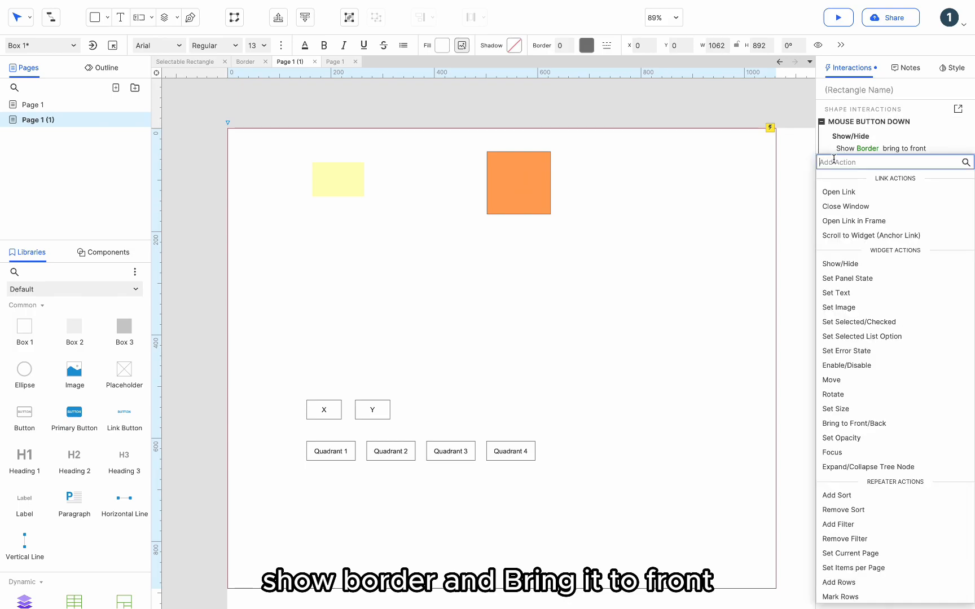
pyautogui.click(847, 403)
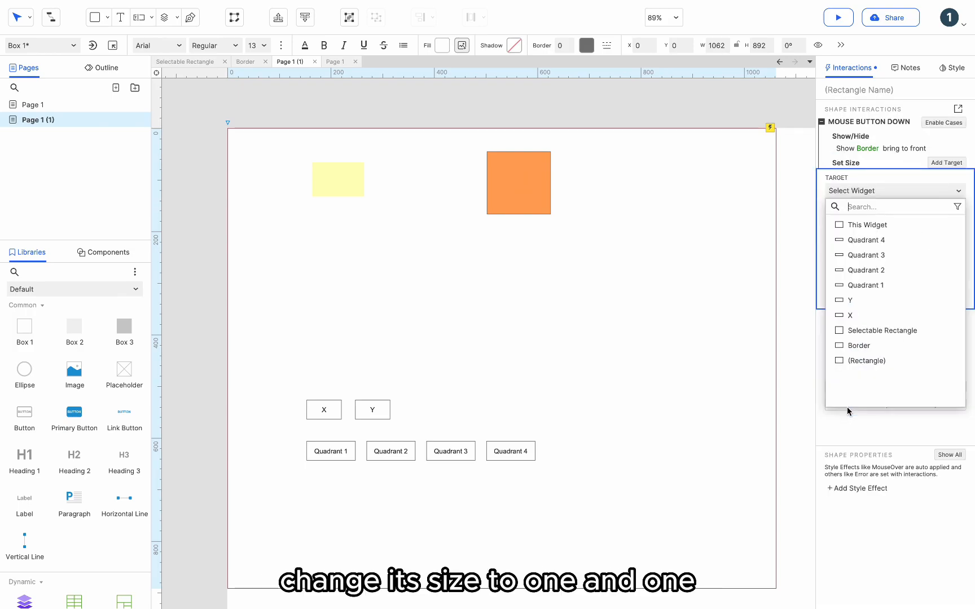
pyautogui.click(860, 345)
pyautogui.doubleClick(845, 255)
pyautogui.write('1')
pyautogui.click(953, 307)
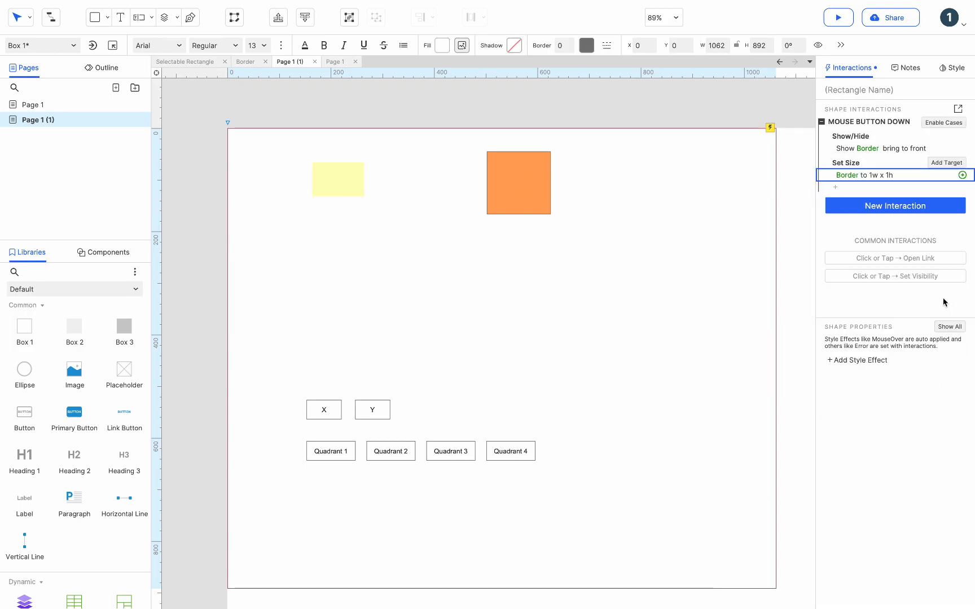
# - Add a Move action that moves Border to ([[Cursor.x]],[[Cursor.y]]) under Mouse Button Down
pyautogui.click(835, 187)
pyautogui.click(857, 406)
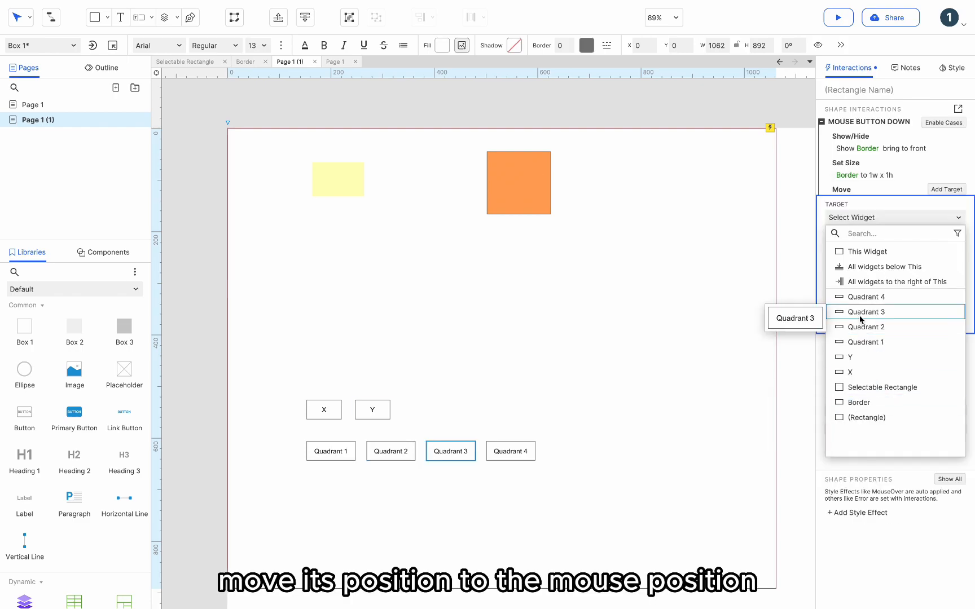
pyautogui.click(859, 401)
pyautogui.click(869, 261)
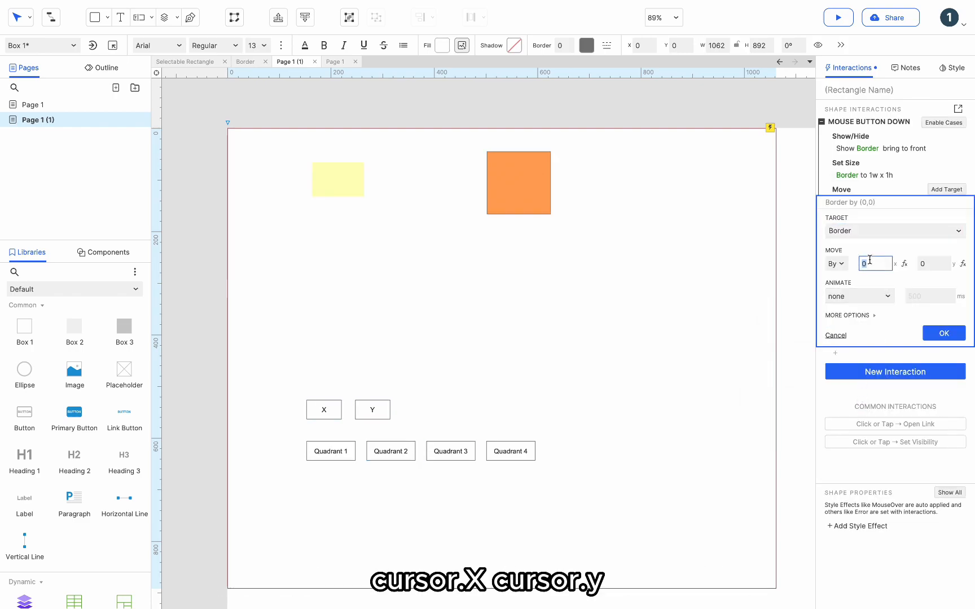
pyautogui.write('[[Cursor.x')
pyautogui.doubleClick(867, 263)
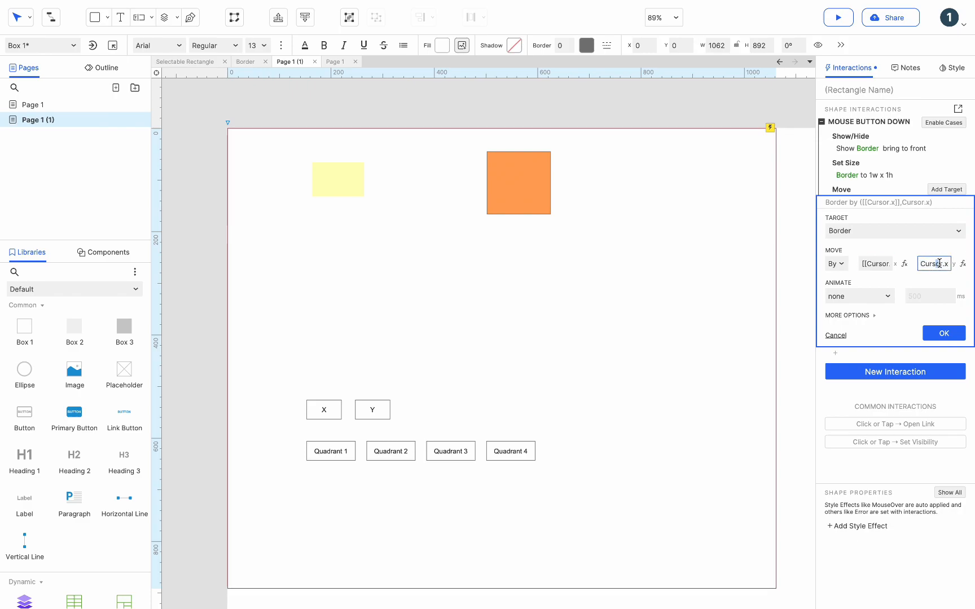
pyautogui.click(881, 262)
pyautogui.click(836, 263)
pyautogui.click(836, 278)
pyautogui.click(943, 334)
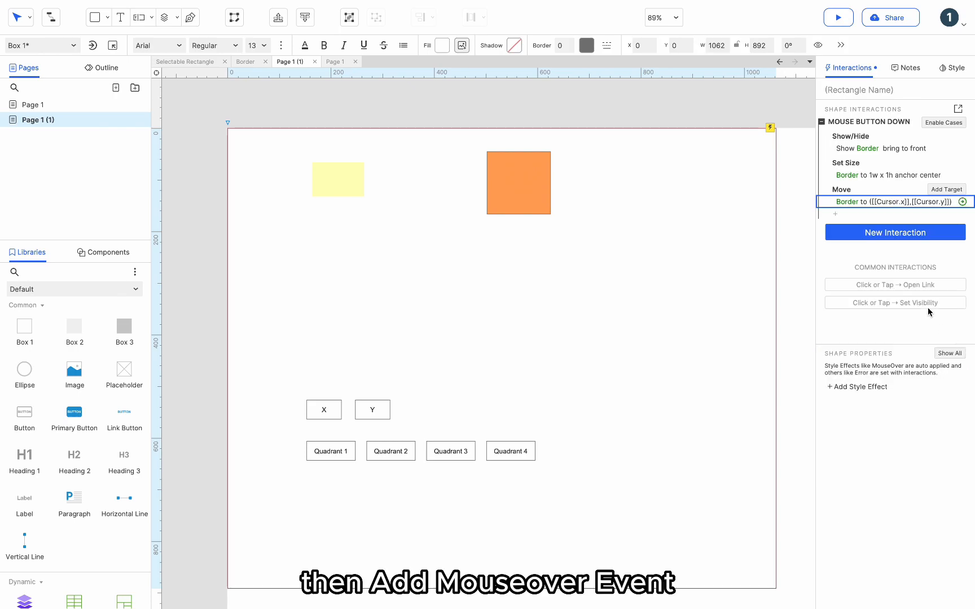
# - Add a Mouse Move event with a case to the background rectangle and create a text value condition in it
pyautogui.click(894, 231)
pyautogui.click(873, 340)
pyautogui.click(937, 226)
pyautogui.click(938, 225)
pyautogui.click(943, 239)
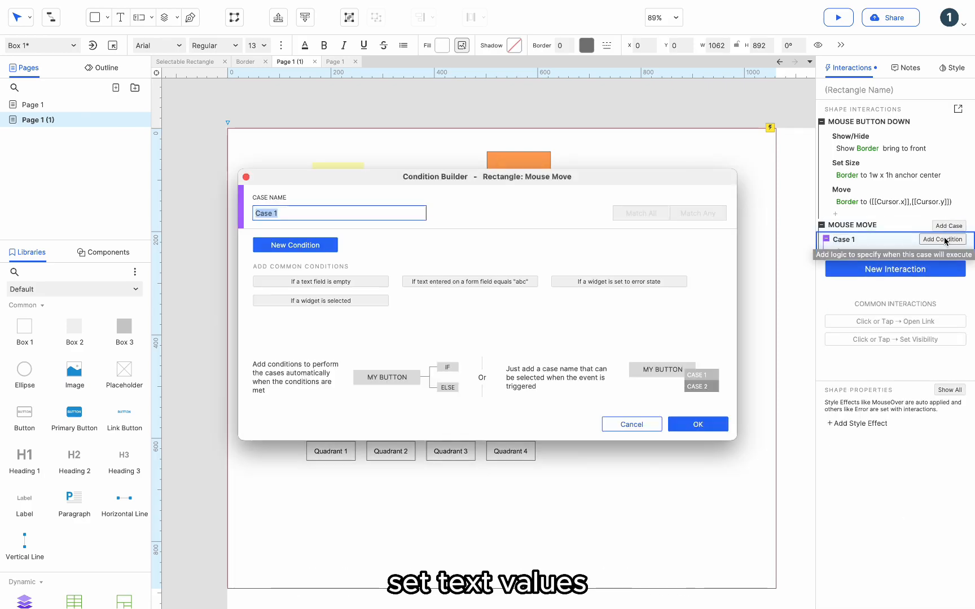
pyautogui.click(296, 248)
pyautogui.click(297, 247)
pyautogui.click(314, 258)
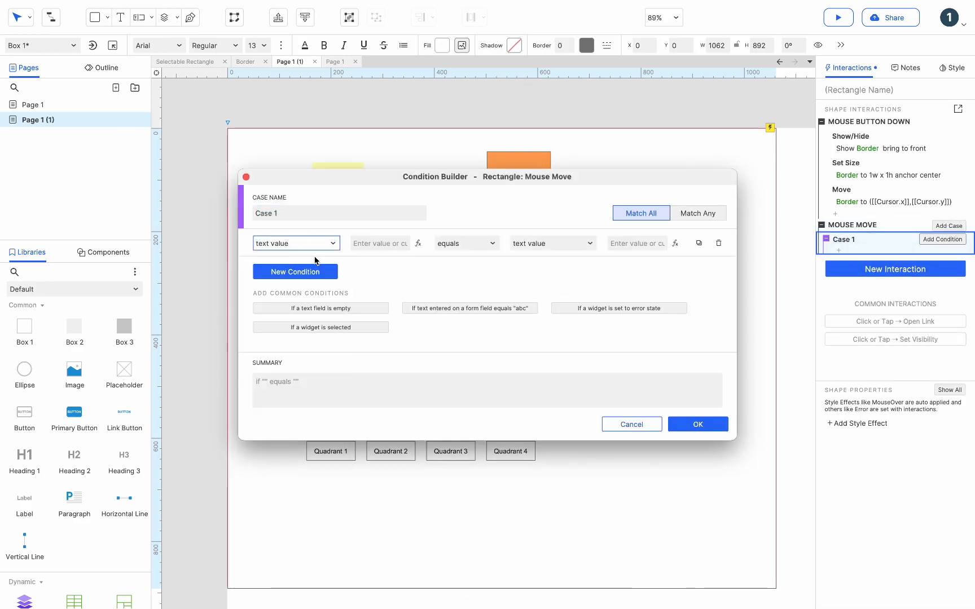
# - Set the condition to [[Cursor.x-LVAR1]] is less than 0, with LVAR1 as the text on widget X
pyautogui.click(418, 243)
pyautogui.click(340, 328)
pyautogui.click(549, 353)
pyautogui.click(559, 473)
pyautogui.click(342, 230)
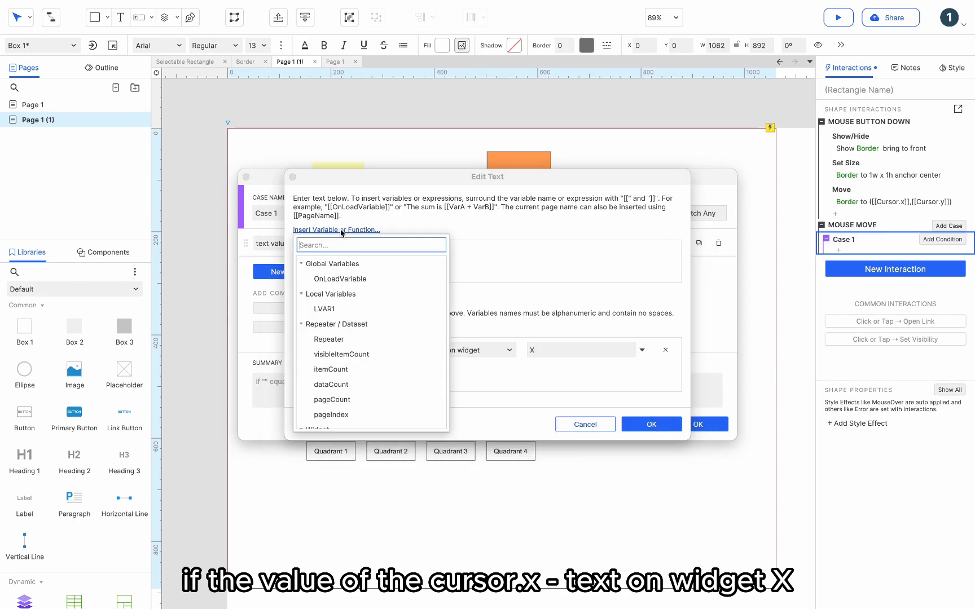
pyautogui.write('cur')
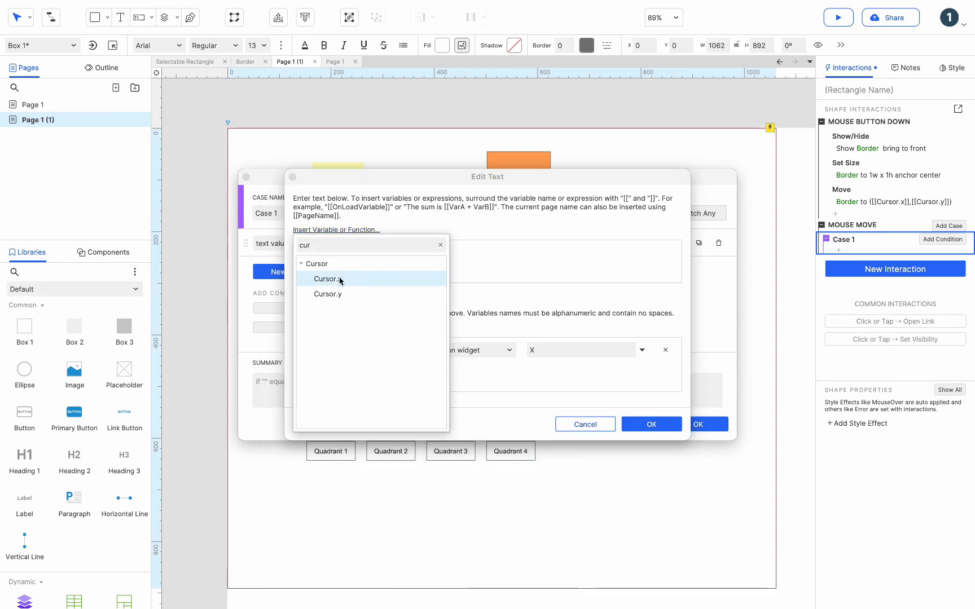
pyautogui.click(328, 278)
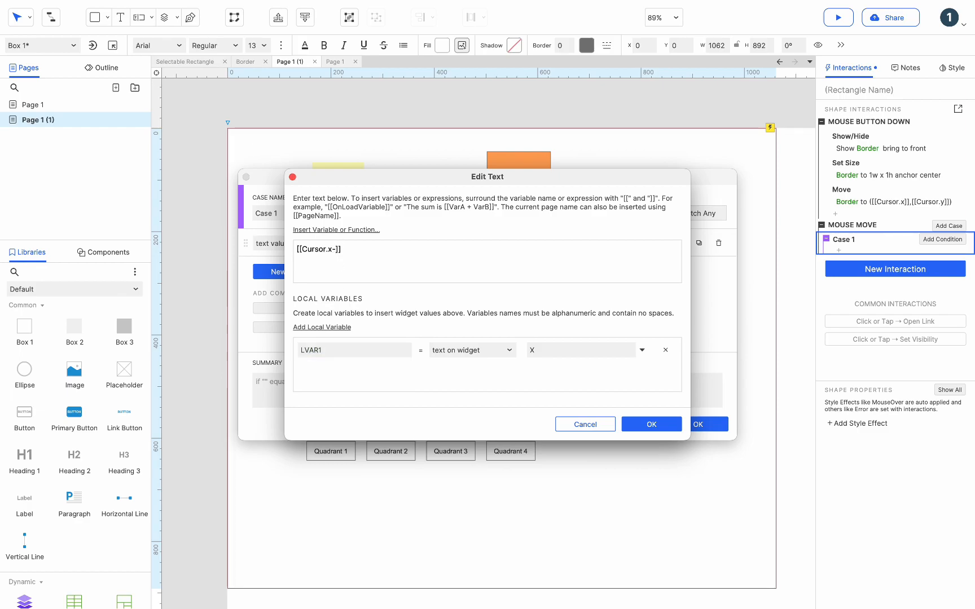
pyautogui.click(652, 424)
pyautogui.click(485, 244)
pyautogui.click(470, 317)
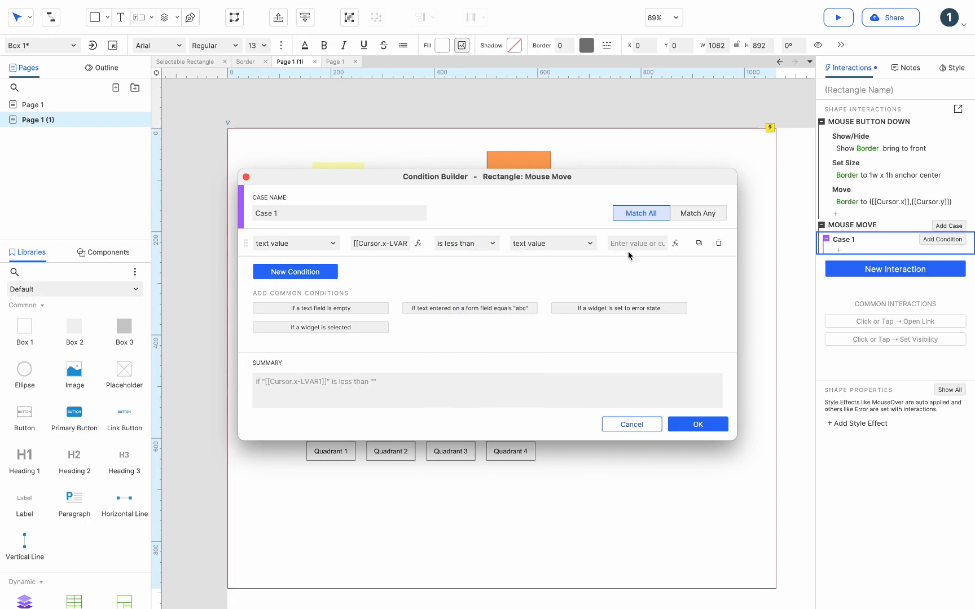
# - Duplicate the condition and change the copy to [[Cursor.y-LVAR1]], with LVAR1 as the text on widget Y
pyautogui.click(699, 243)
pyautogui.click(418, 269)
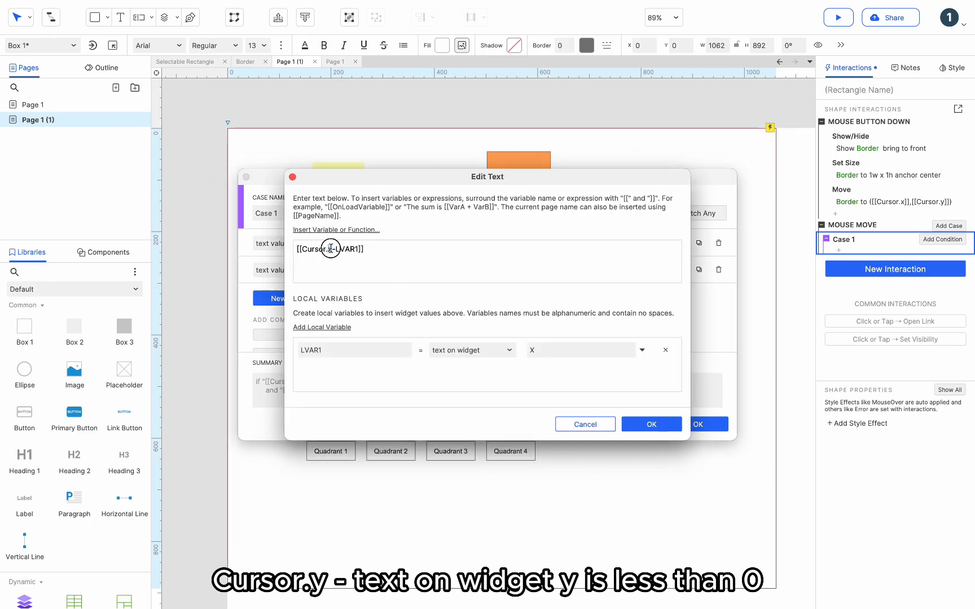
pyautogui.write('y')
pyautogui.click(641, 350)
pyautogui.click(581, 471)
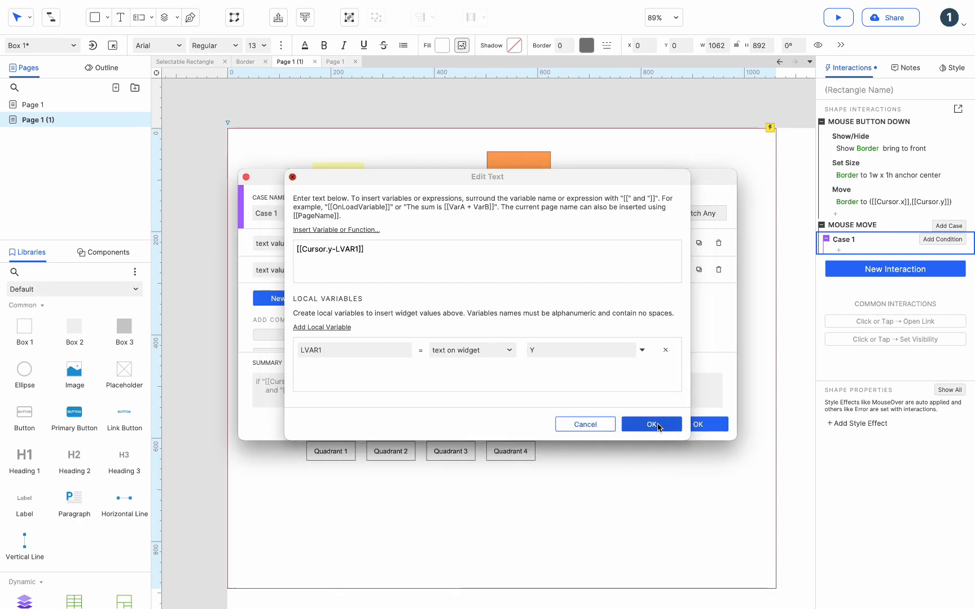
pyautogui.click(653, 424)
pyautogui.click(697, 424)
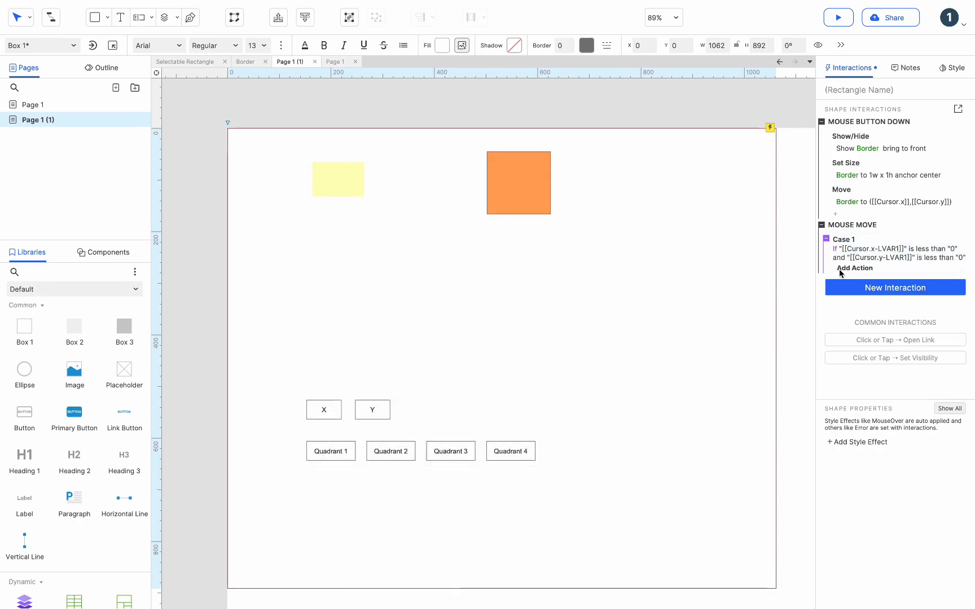
# - Add a Set Selected/Checked action to the first Mouse Move case that sets Quadrant 1 to true
pyautogui.click(839, 273)
pyautogui.click(846, 432)
pyautogui.click(866, 393)
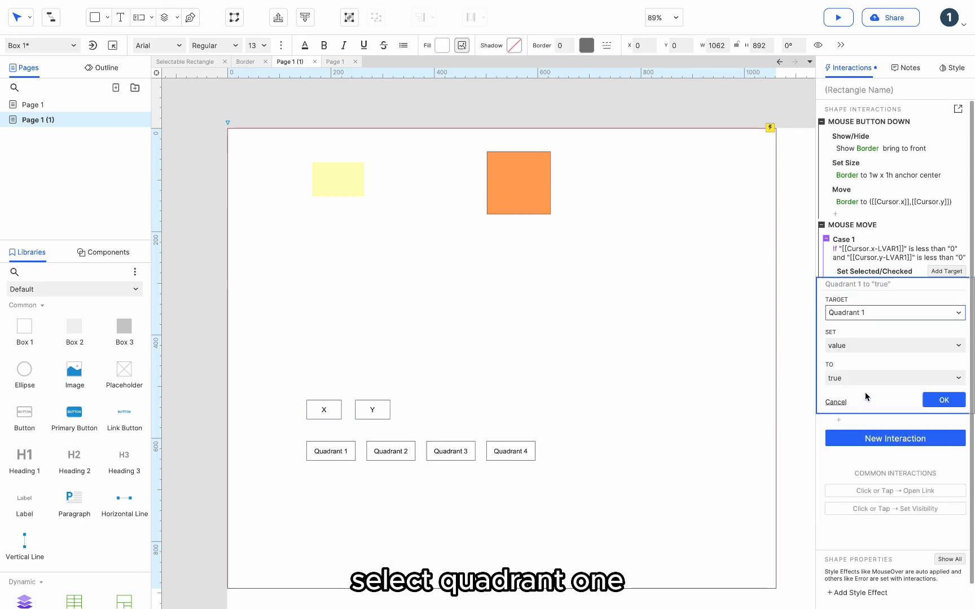
pyautogui.click(941, 400)
# - Duplicate the Quadrant 1 case, switch the copy from Else If to If, and set its Cursor.x condition to is greater than
pyautogui.click(867, 239)
pyautogui.press('super+c')
pyautogui.press('super+v')
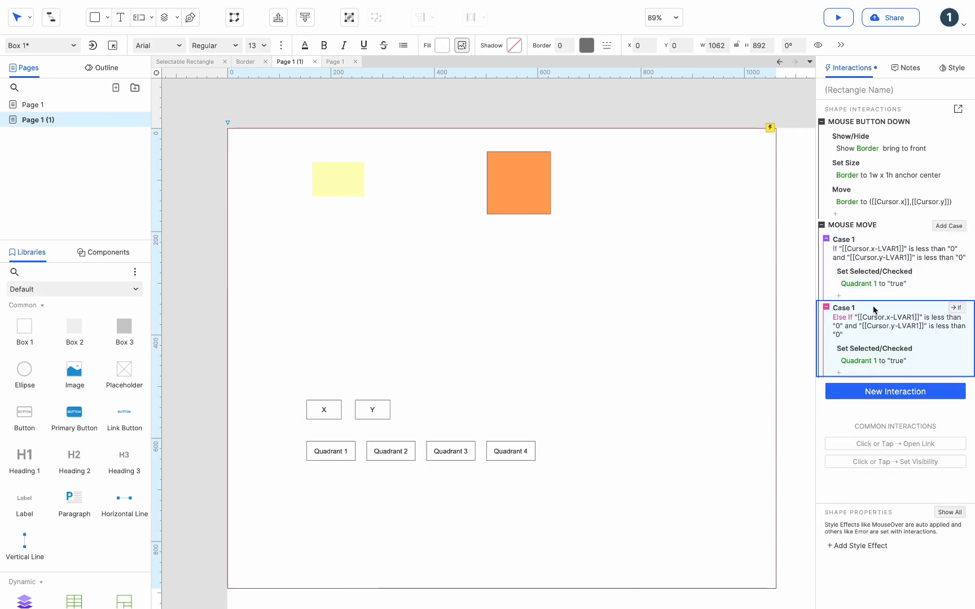
pyautogui.click(957, 309)
pyautogui.click(900, 329)
pyautogui.click(467, 243)
pyautogui.click(463, 321)
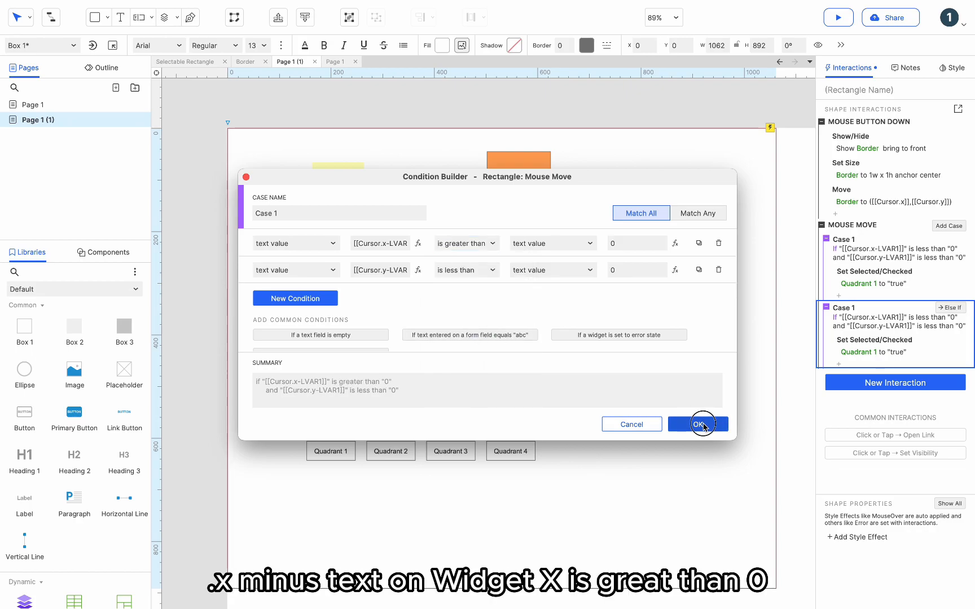
pyautogui.click(699, 425)
# - Change the second case's Set Selected/Checked target to Quadrant 2
pyautogui.click(856, 308)
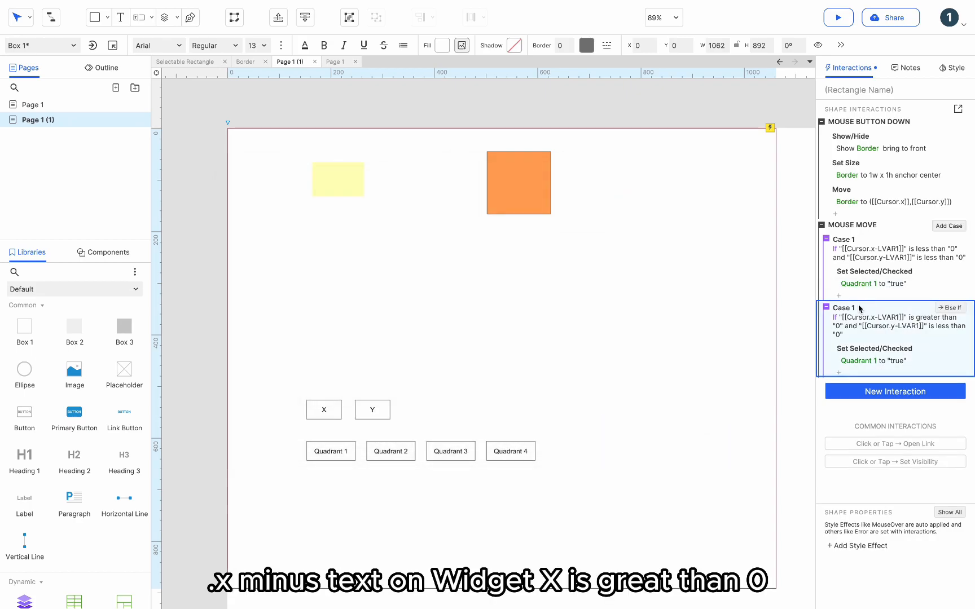
pyautogui.click(877, 361)
pyautogui.click(878, 389)
pyautogui.click(865, 466)
pyautogui.click(945, 477)
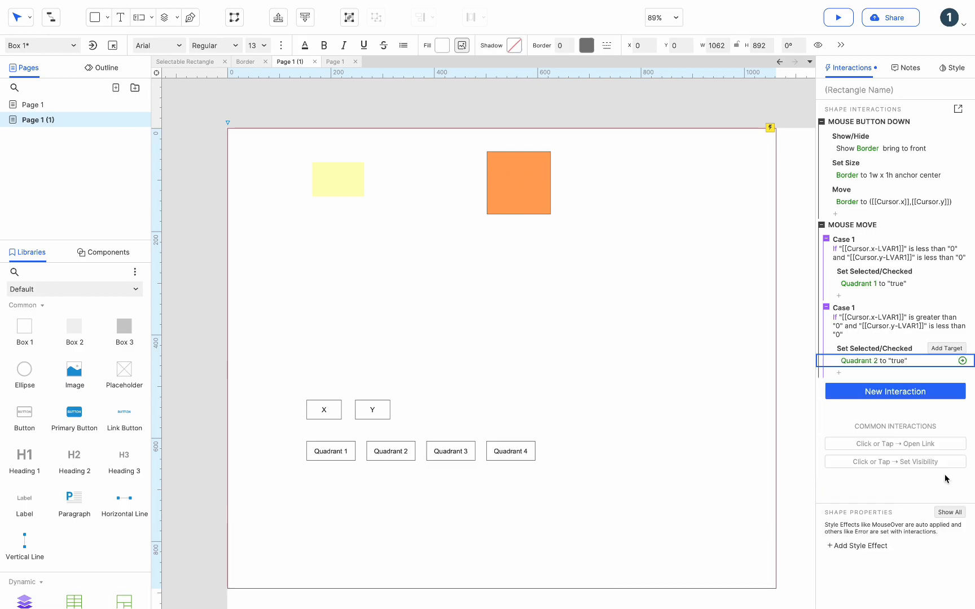
# - Duplicate the Quadrant 2 case and set the copy's Cursor.y condition to is greater than
pyautogui.click(862, 307)
pyautogui.press('super+c')
pyautogui.press('super+v')
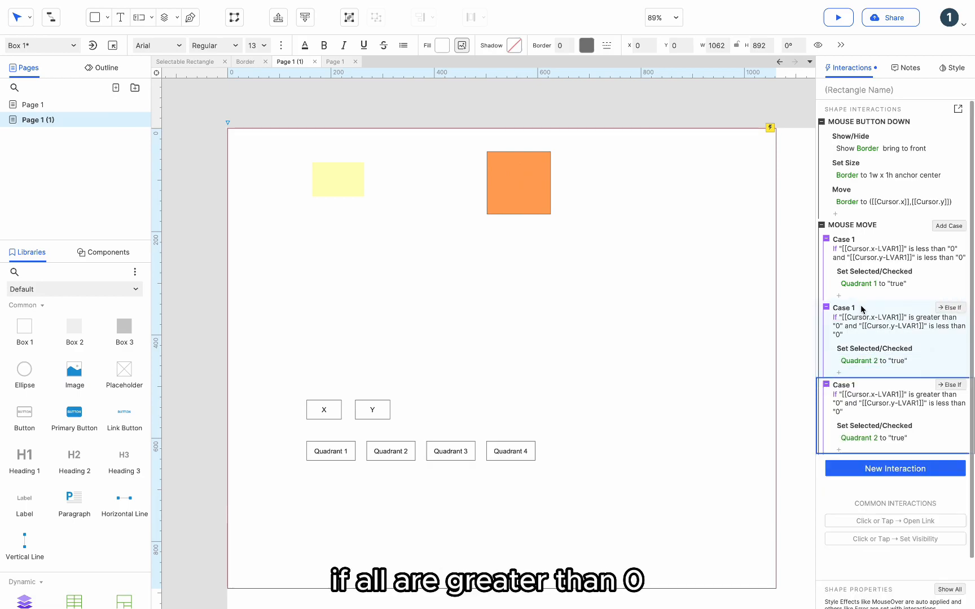
pyautogui.click(869, 403)
pyautogui.click(466, 270)
pyautogui.click(460, 356)
pyautogui.click(698, 424)
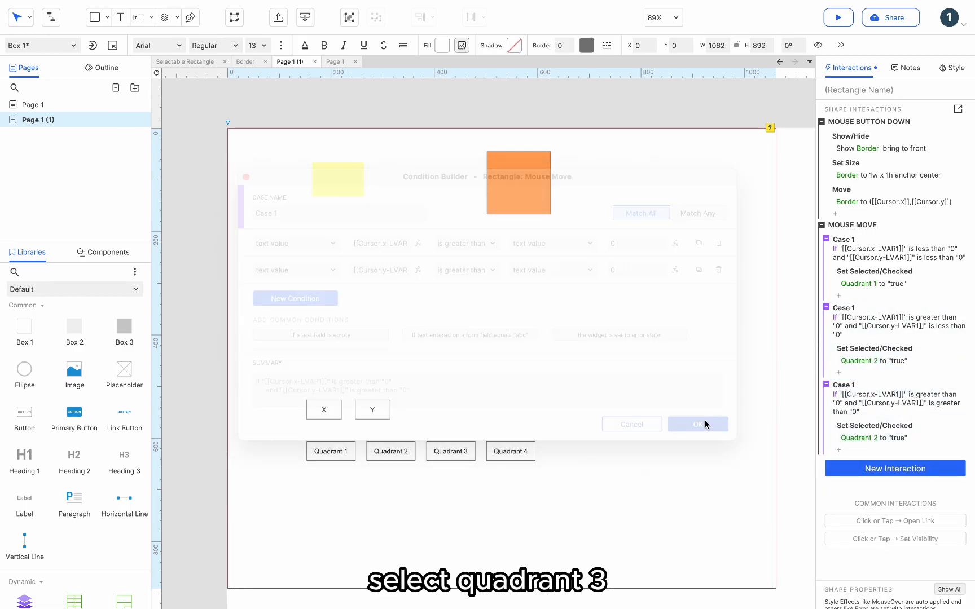
# - Change the third case's Set Selected/Checked target to Quadrant 3
pyautogui.click(876, 439)
pyautogui.click(894, 466)
pyautogui.click(894, 452)
pyautogui.click(943, 554)
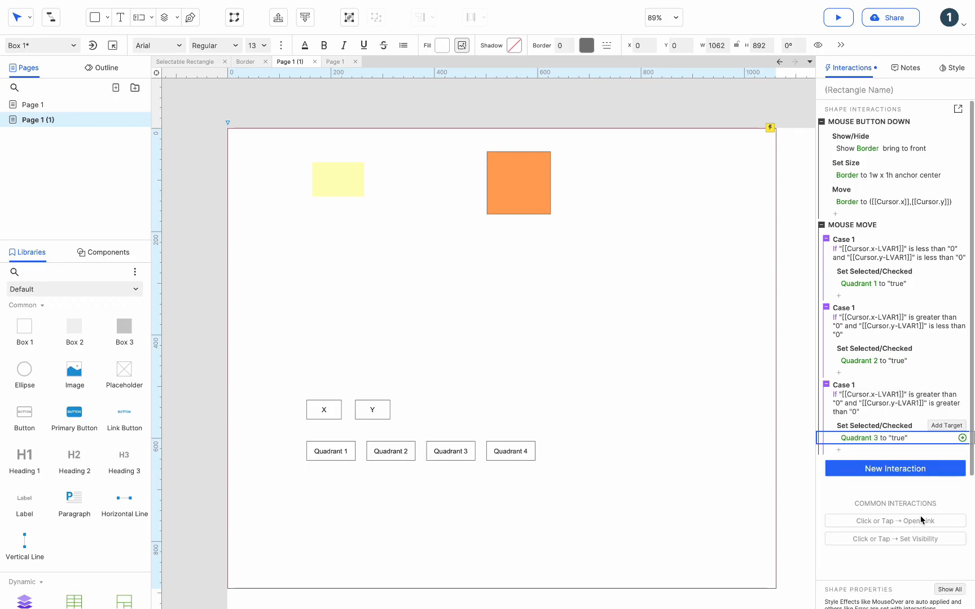
# - Duplicate the Quadrant 3 case and set the copy's Cursor.x condition to is less than
pyautogui.click(871, 378)
pyautogui.hotkey('ctrl', 'd')
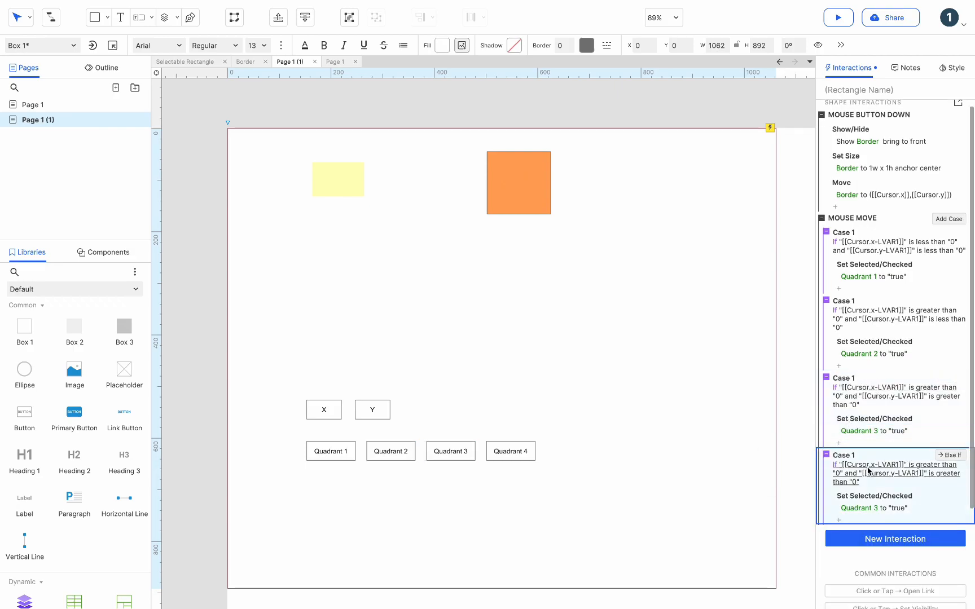
pyautogui.doubleClick(869, 468)
pyautogui.click(468, 243)
pyautogui.click(467, 319)
pyautogui.click(709, 425)
# - Change the fourth case's Set Selected/Checked target to Quadrant 4
pyautogui.click(885, 510)
pyautogui.click(878, 499)
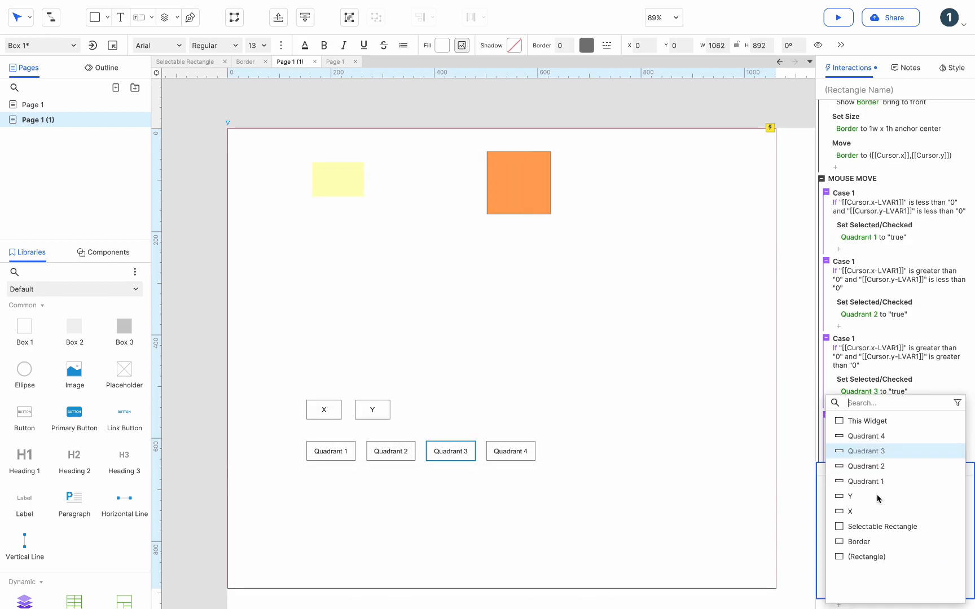
pyautogui.click(872, 436)
pyautogui.click(943, 585)
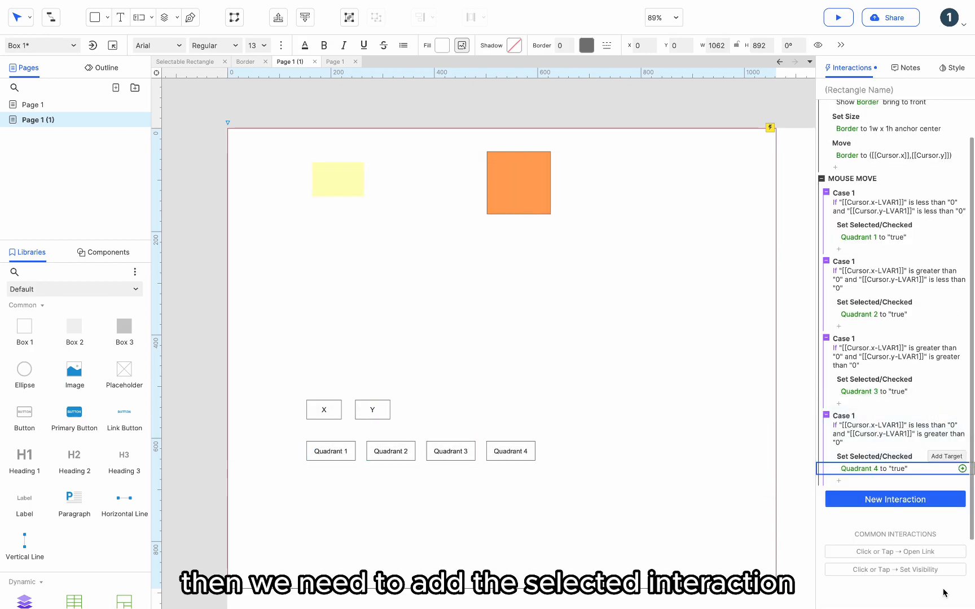
# - Add a Selected interaction to Quadrant 1 that sets the Border's size to 1 by 1 with a center anchor
pyautogui.click(337, 451)
pyautogui.click(876, 128)
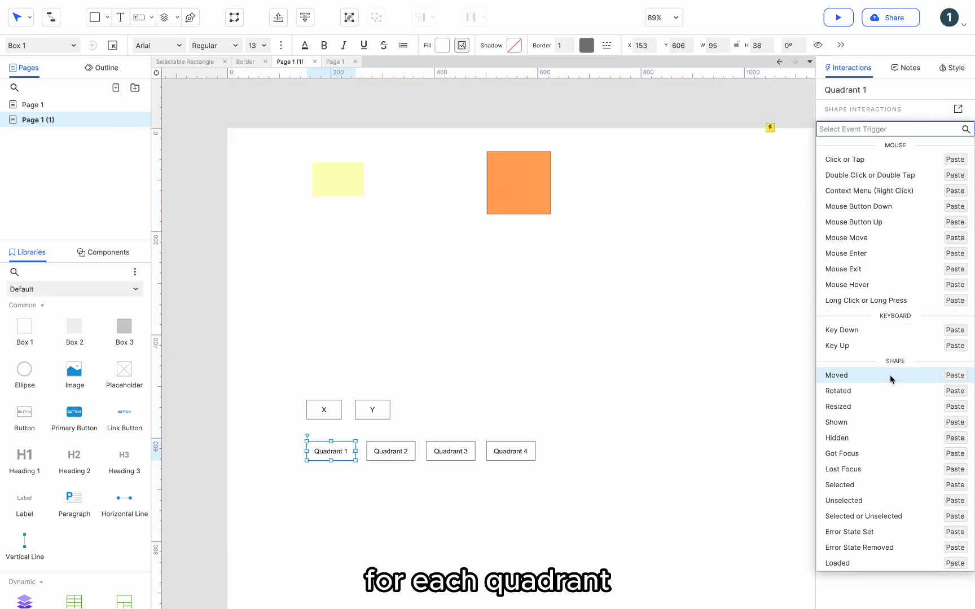
pyautogui.click(871, 482)
pyautogui.click(855, 380)
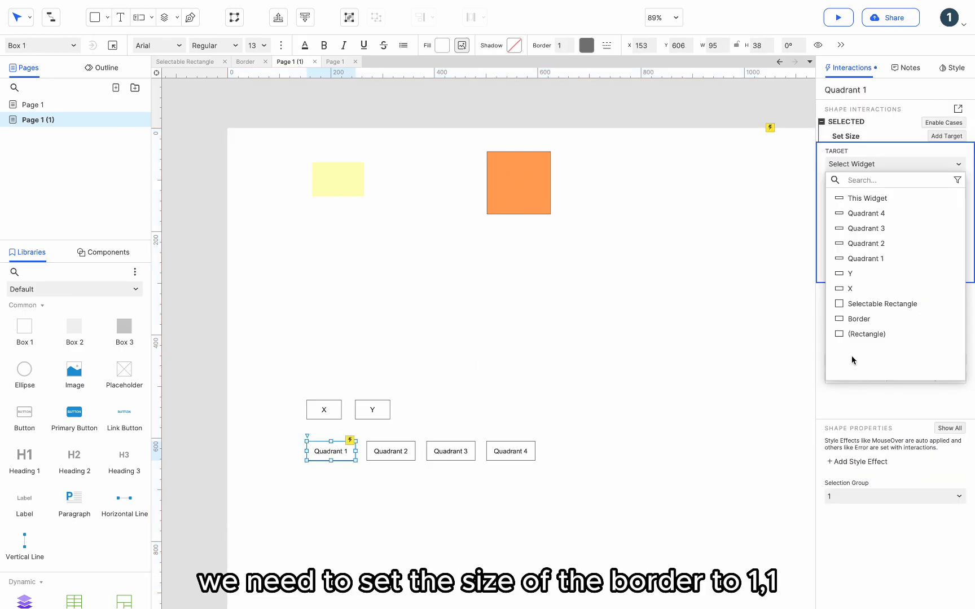
pyautogui.click(853, 320)
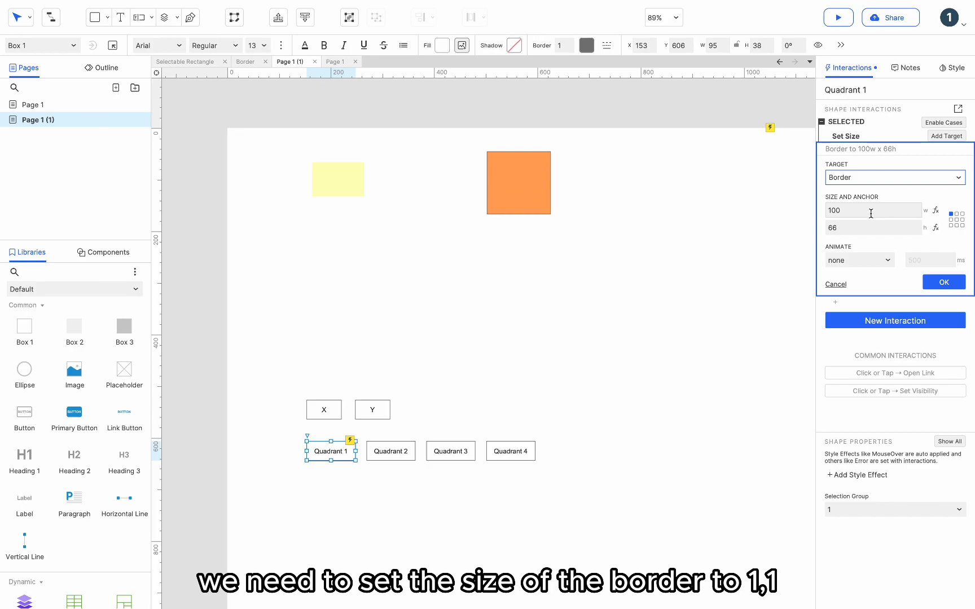
pyautogui.write('1')
pyautogui.press('Tab')
pyautogui.click(957, 220)
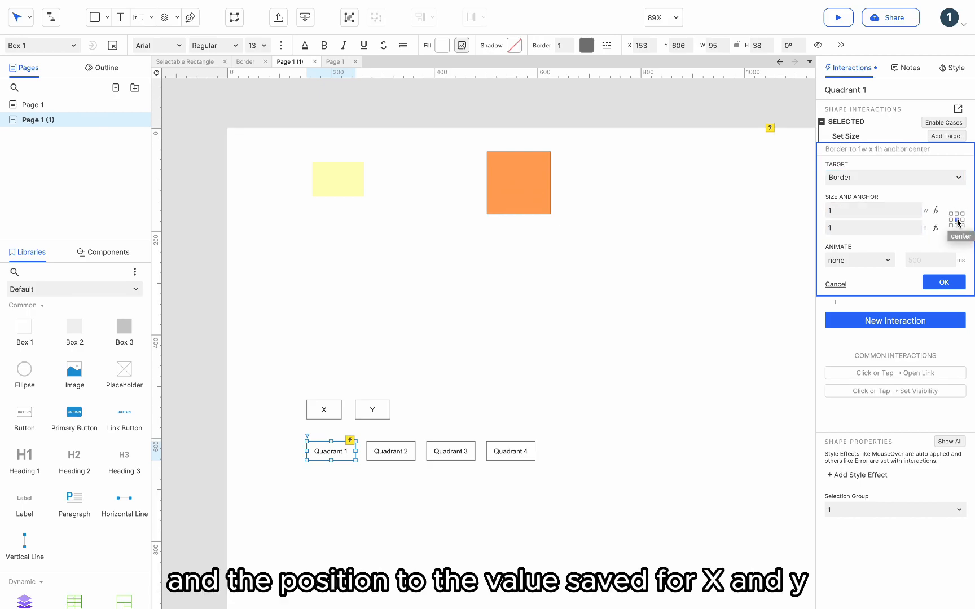
pyautogui.click(951, 282)
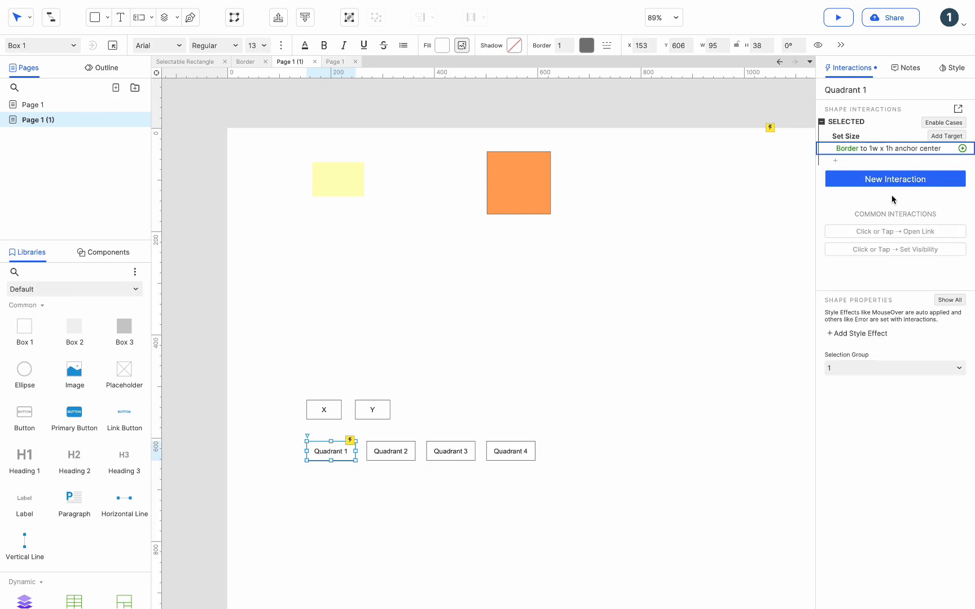
# - Add a Move action targeting Border to Quadrant 1's Selected event, with the move type To
pyautogui.click(839, 161)
pyautogui.click(853, 379)
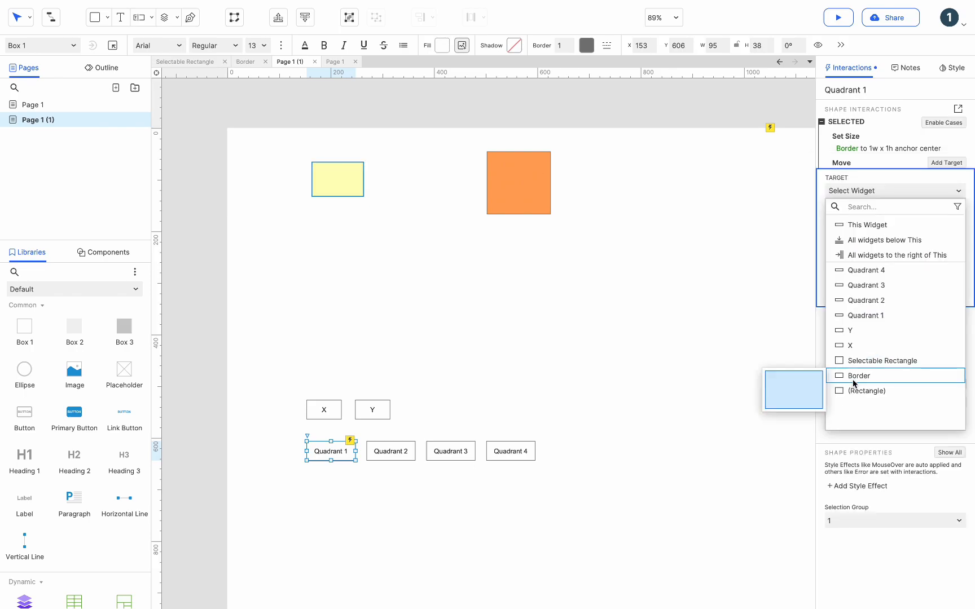
pyautogui.click(852, 377)
pyautogui.click(835, 236)
pyautogui.click(834, 261)
# - Set the Border move's x value to [[LVAR1]], with local variable LVAR1 as the text on widget X
pyautogui.click(904, 237)
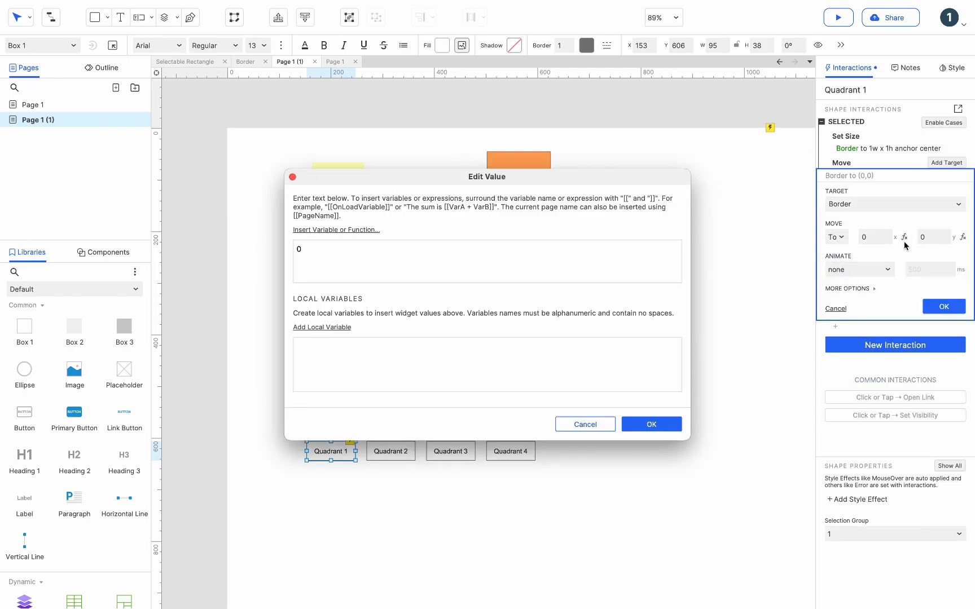
pyautogui.click(346, 328)
pyautogui.click(543, 352)
pyautogui.click(545, 488)
pyautogui.click(314, 349)
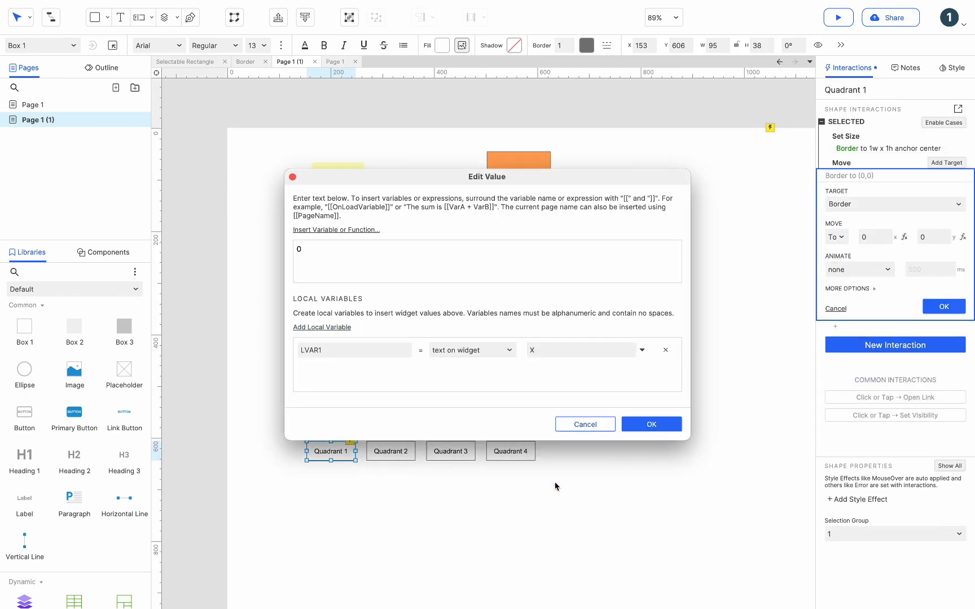
pyautogui.doubleClick(320, 250)
pyautogui.write('[[LVAR1]]')
pyautogui.click(651, 424)
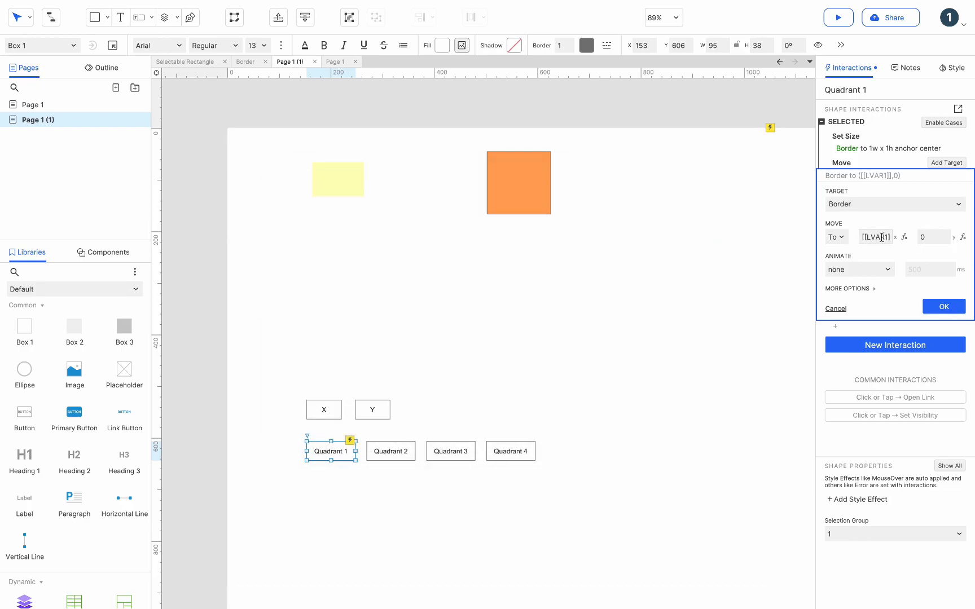
# - Set the Border move's y value to [[LVAR1]], with local variable LVAR1 as the text on widget Y
pyautogui.click(962, 237)
pyautogui.click(345, 329)
pyautogui.click(450, 351)
pyautogui.click(545, 351)
pyautogui.click(575, 473)
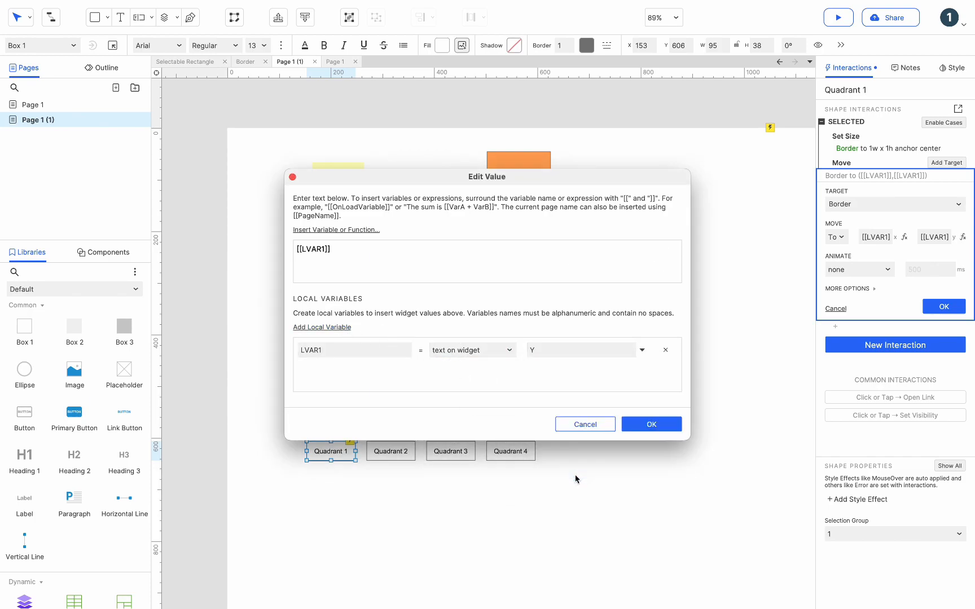
pyautogui.click(654, 425)
# - Add a Case 2 to the large background rectangle's Mouse Move event with the condition is selected of Quadrant 1 equals true
pyautogui.click(637, 368)
pyautogui.click(949, 225)
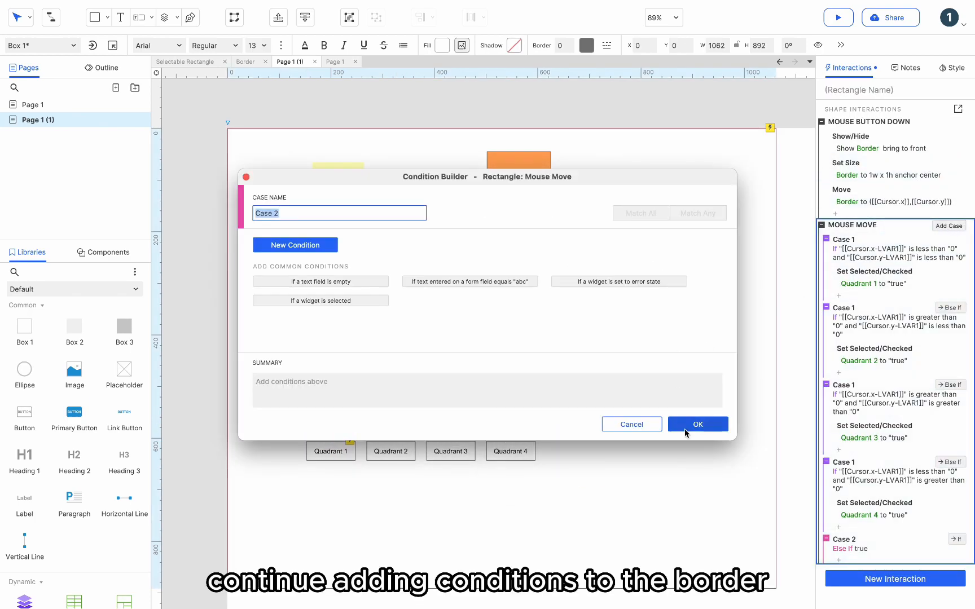
pyautogui.click(325, 245)
pyautogui.click(325, 243)
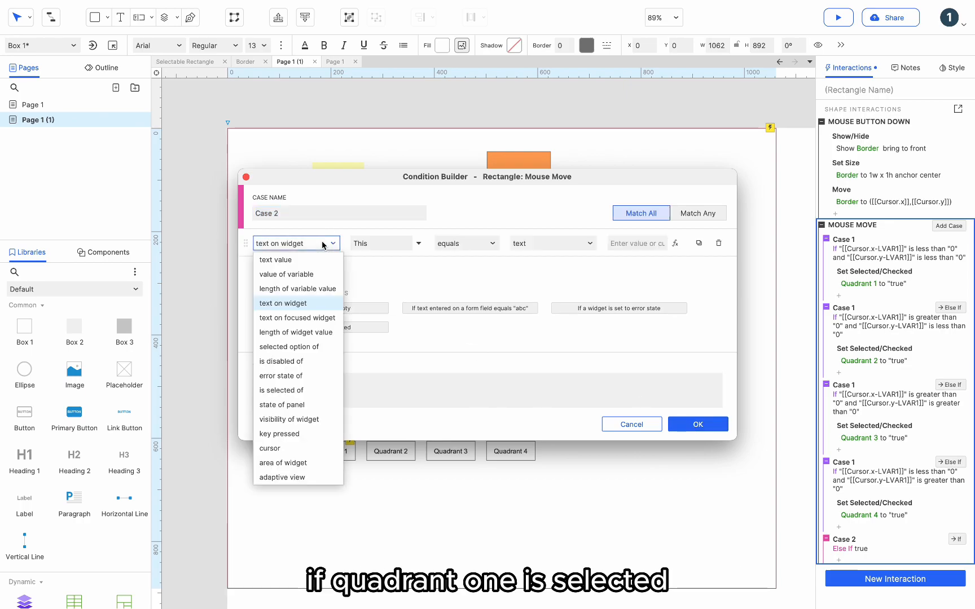
pyautogui.click(300, 390)
pyautogui.click(418, 244)
pyautogui.click(372, 335)
pyautogui.click(697, 424)
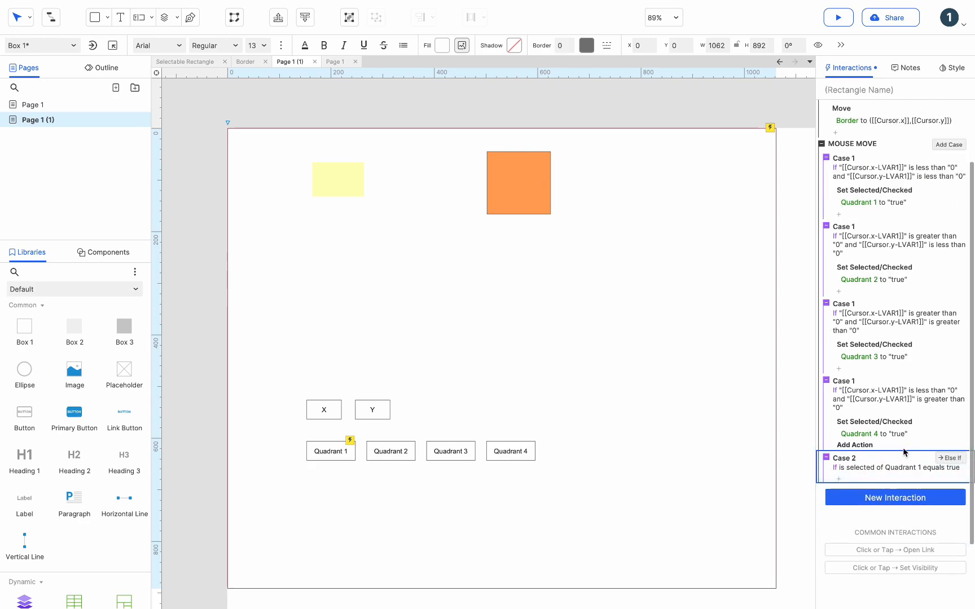
# - Add a Set Size action for Border to Case 2 with width [[Math.abs(Cursor.x-LVAR1)]], where LVAR1 is the text on widget X
pyautogui.click(838, 479)
pyautogui.scroll(-5, 856, 525)
pyautogui.click(851, 559)
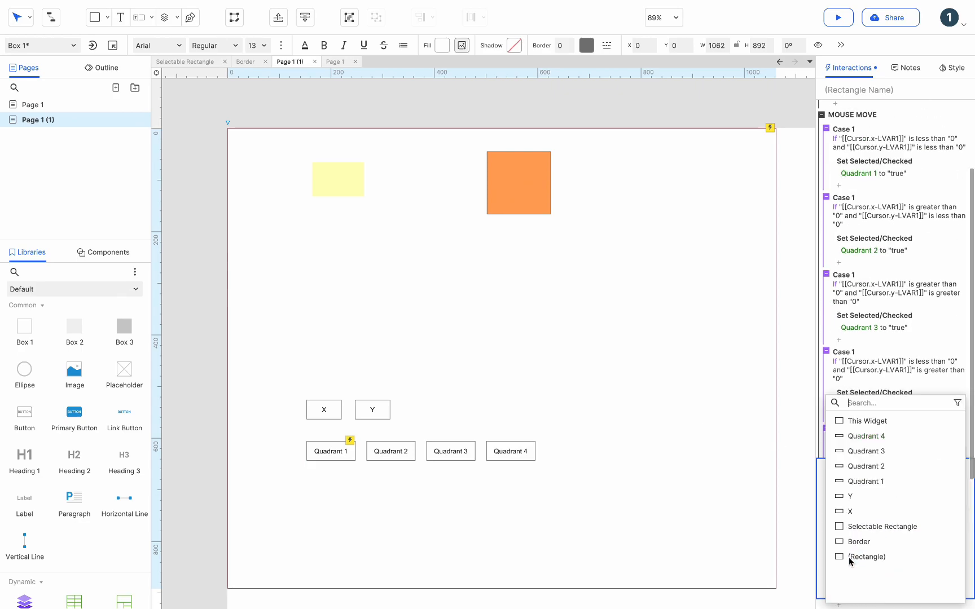
pyautogui.click(858, 541)
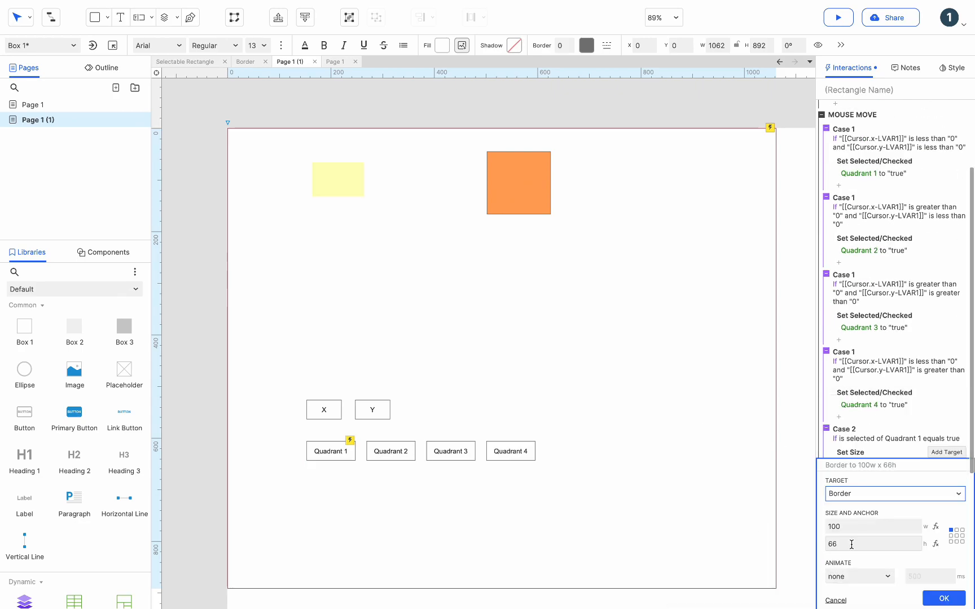
pyautogui.click(935, 527)
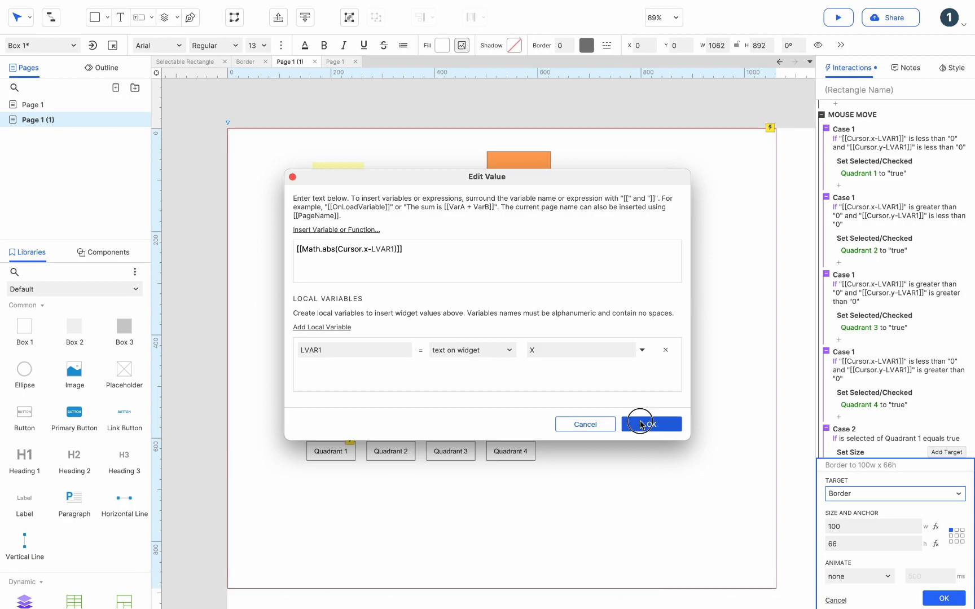
pyautogui.click(642, 424)
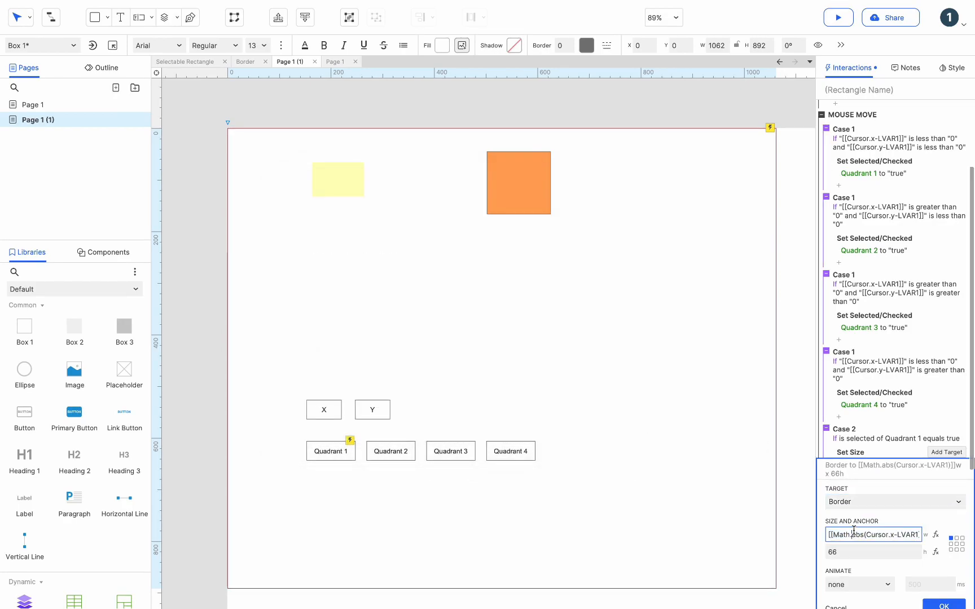
# - Anchor the Border resize at bottom right and set its height to [[Math.abs(Cursor.y-LVAR1)]], where LVAR1 is the text on widget Y
pyautogui.click(962, 537)
pyautogui.click(879, 534)
pyautogui.write('[[Math.abs(Cursor.x-LVAR1)]]')
pyautogui.click(936, 547)
pyautogui.click(321, 327)
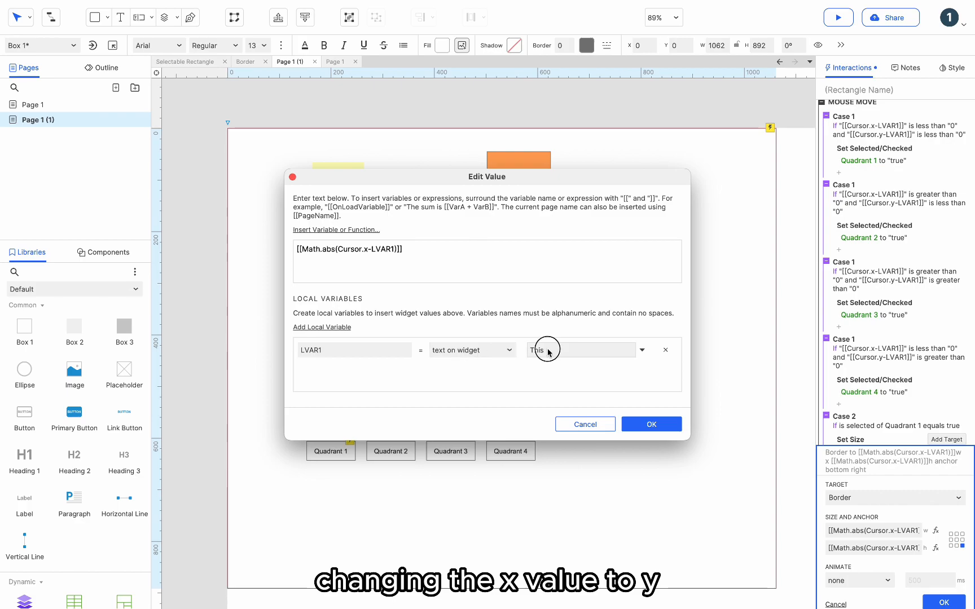
pyautogui.click(641, 350)
pyautogui.click(558, 471)
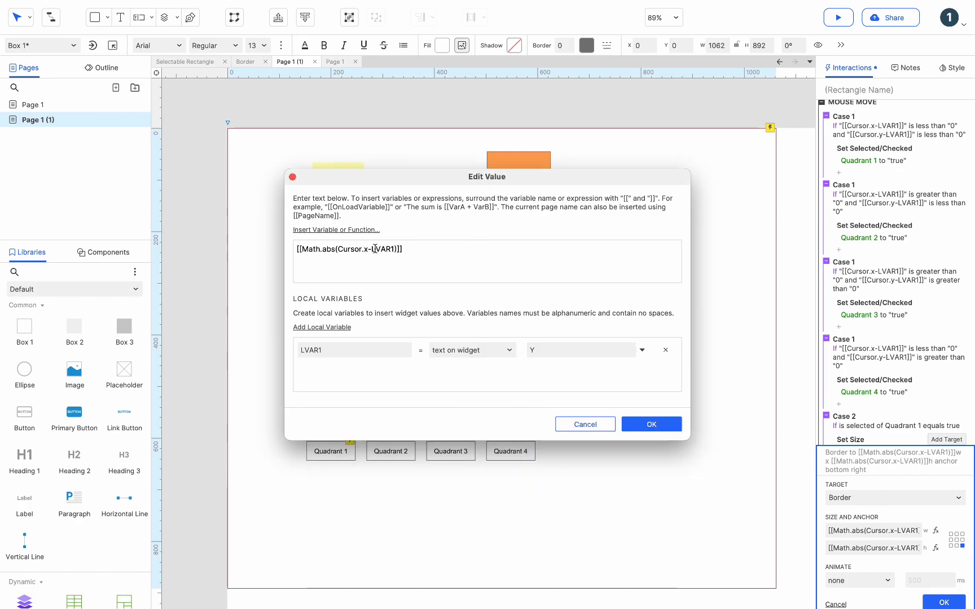
pyautogui.click(651, 424)
pyautogui.click(943, 603)
# - Duplicate the Quadrant 1 sizing case, setting the copy's condition to Quadrant 2 and its Border anchor to bottom left
pyautogui.scroll(-2, 891, 370)
pyautogui.click(877, 359)
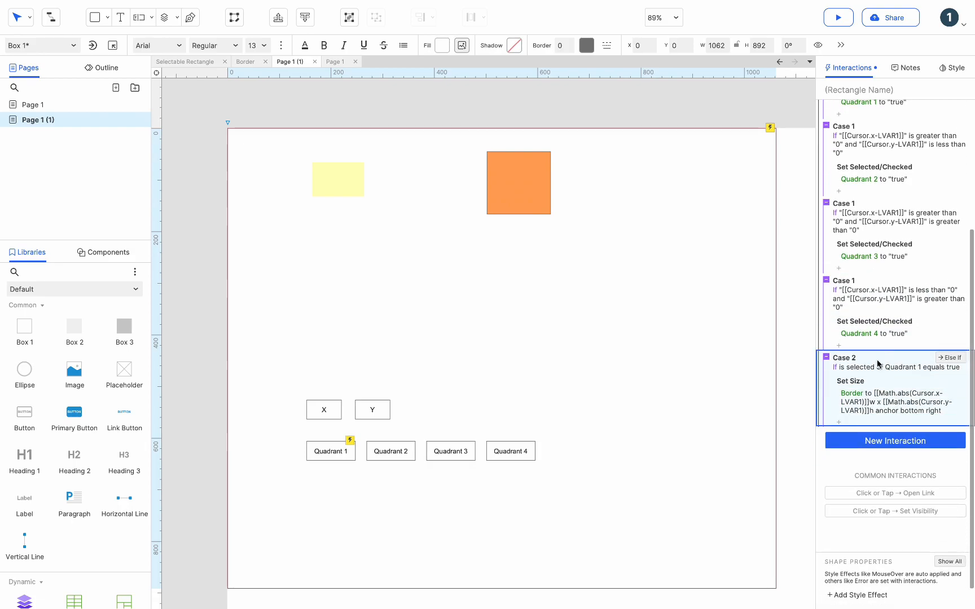
pyautogui.press('super+c')
pyautogui.scroll(-1, 876, 360)
pyautogui.press('super+v')
pyautogui.click(893, 416)
pyautogui.click(388, 244)
pyautogui.click(405, 318)
pyautogui.click(698, 424)
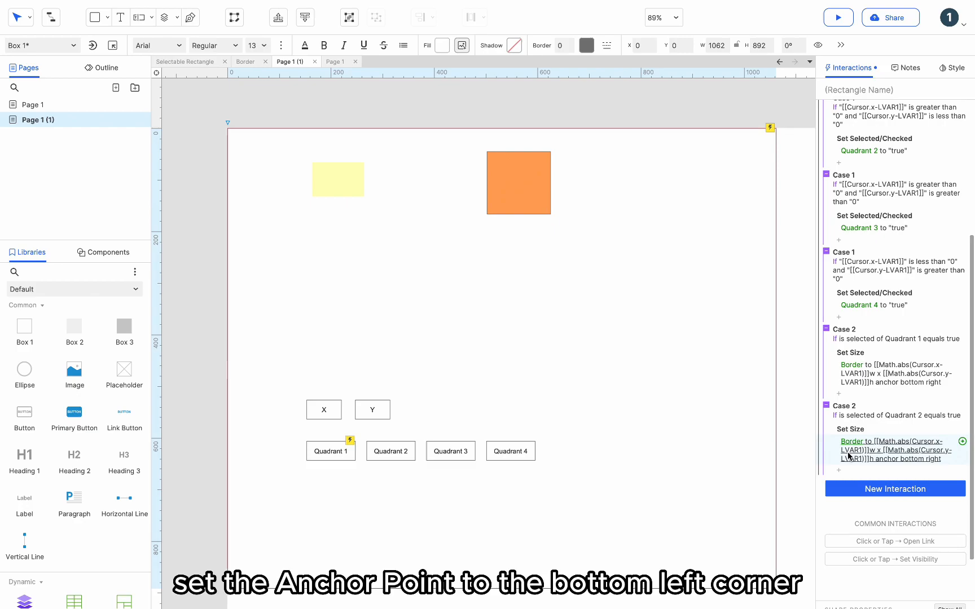
pyautogui.click(849, 454)
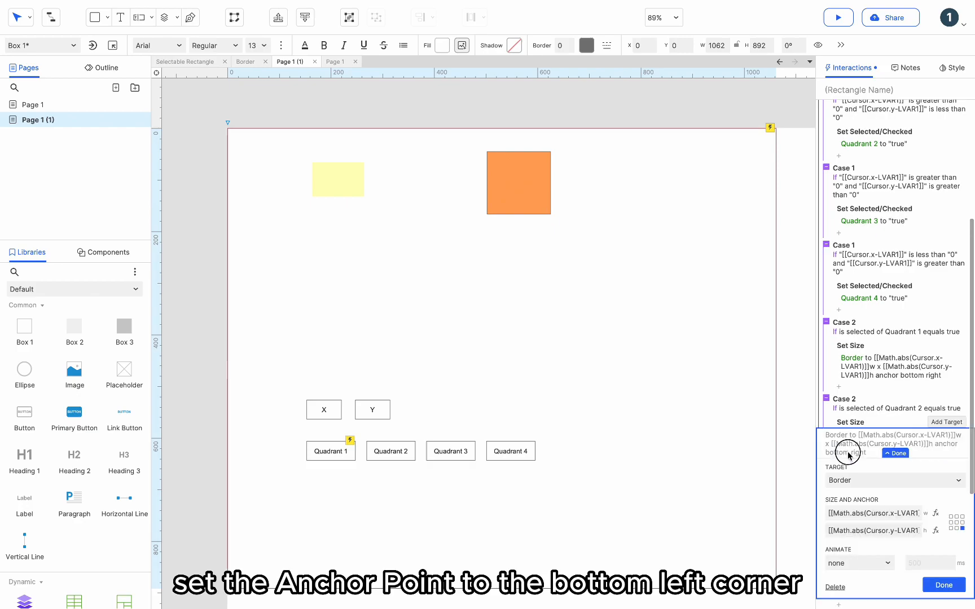
pyautogui.click(955, 585)
# - Duplicate the Quadrant 2 sizing case, setting the copy's condition to Quadrant 3 and its Border anchor to top left
pyautogui.click(863, 398)
pyautogui.press('super+c')
pyautogui.press('super+v')
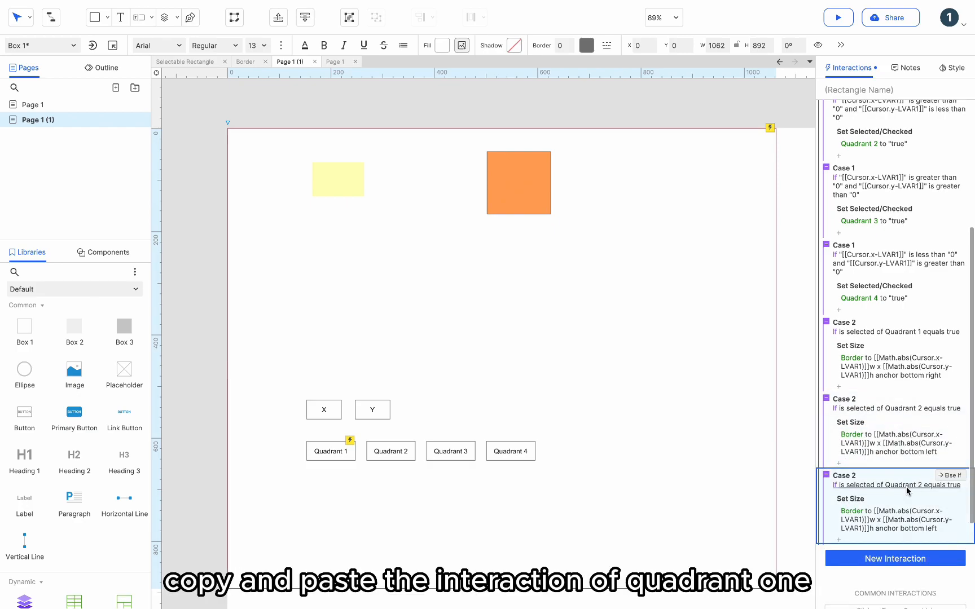
pyautogui.click(906, 487)
pyautogui.click(381, 244)
pyautogui.click(390, 306)
pyautogui.click(696, 422)
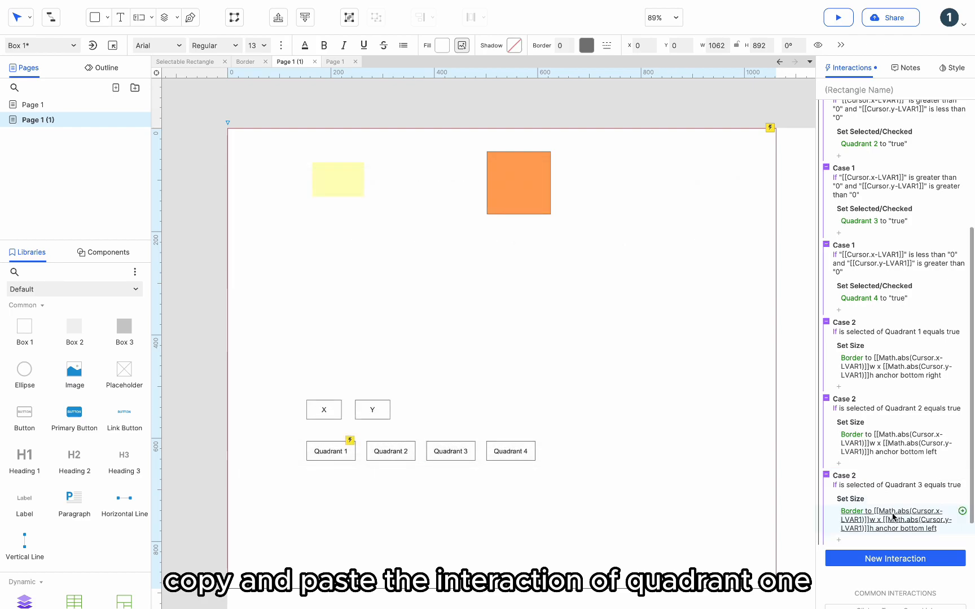
pyautogui.click(892, 516)
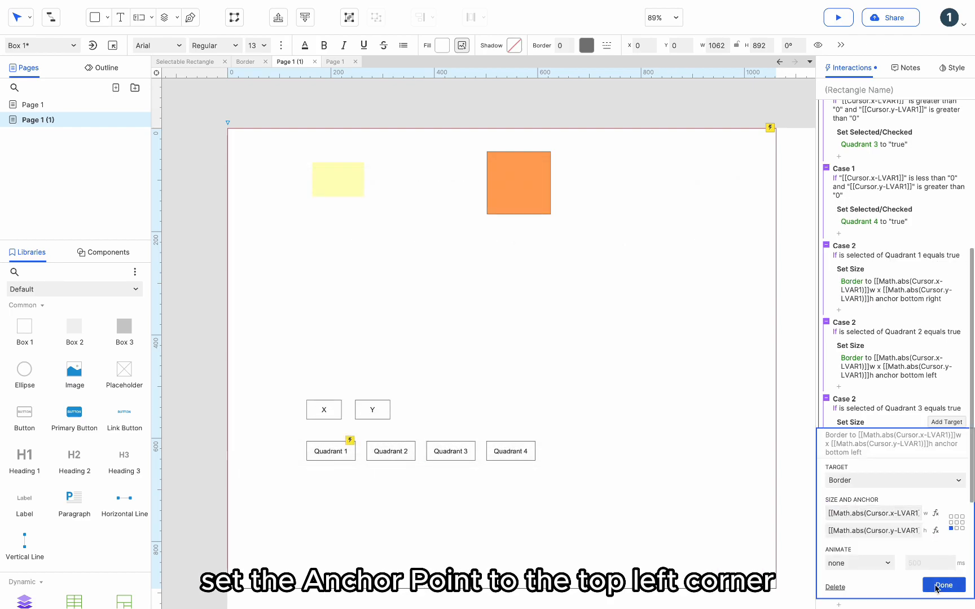
pyautogui.click(951, 516)
pyautogui.click(943, 585)
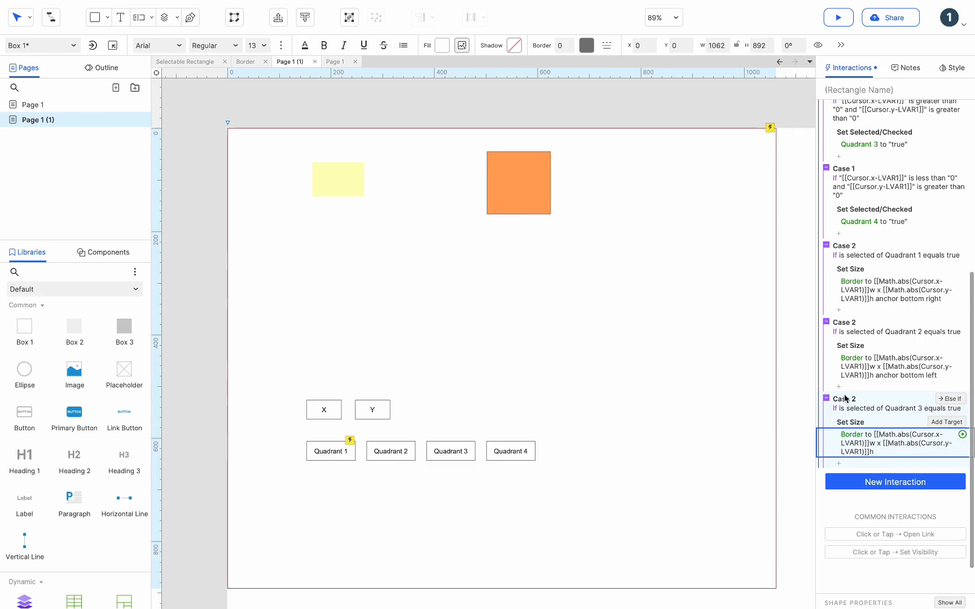
# - Paste another sizing case, setting its condition to Quadrant 4 and its Border anchor to top right
pyautogui.hotkey('ctrl', 'v')
pyautogui.click(887, 487)
pyautogui.click(371, 243)
pyautogui.click(375, 292)
pyautogui.click(696, 425)
pyautogui.click(885, 520)
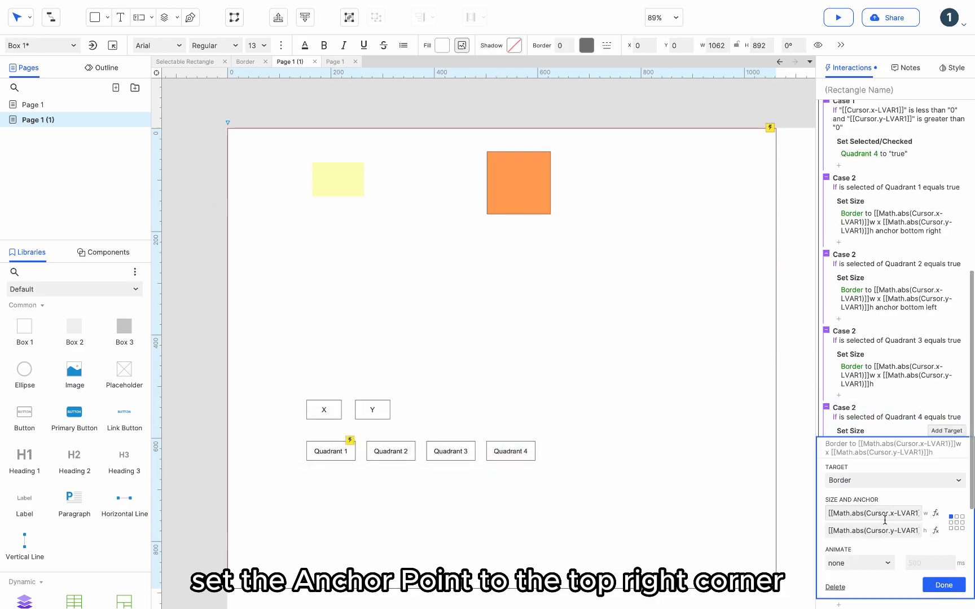
pyautogui.click(962, 516)
pyautogui.click(943, 594)
# - Add a Mouse Button Up interaction to the background rectangle that sets the error state of Selectable Rectangle to false
pyautogui.scroll(-10, 883, 231)
pyautogui.click(885, 464)
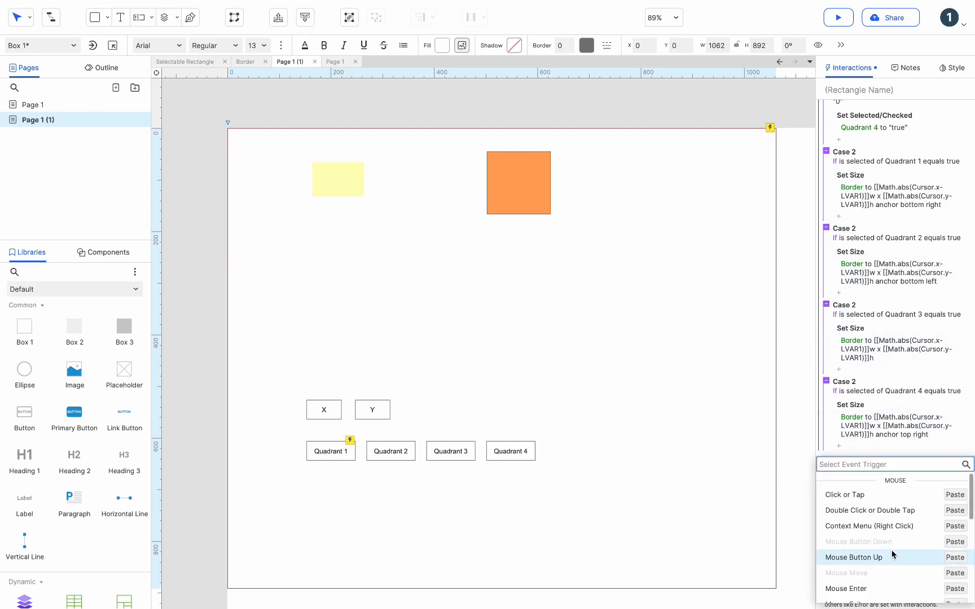
pyautogui.click(891, 549)
pyautogui.write('set')
pyautogui.scroll(-1, 875, 534)
pyautogui.click(874, 536)
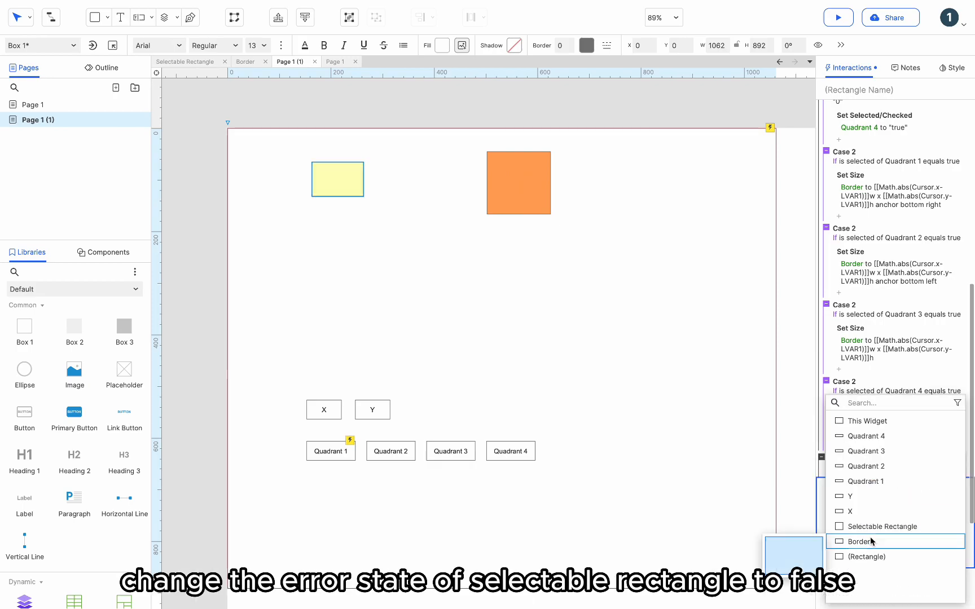
pyautogui.click(875, 528)
pyautogui.click(902, 554)
pyautogui.click(945, 577)
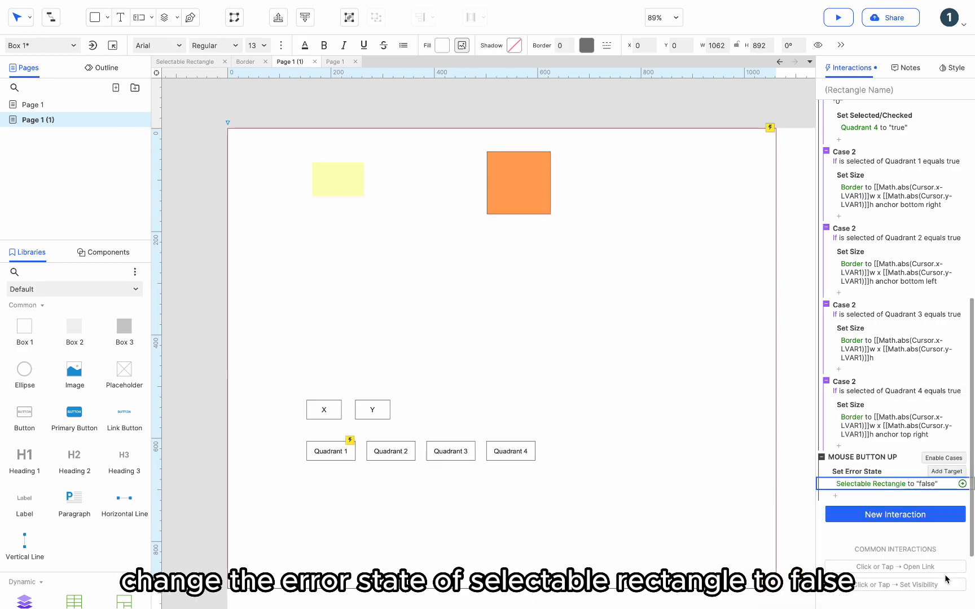
# - Add a Show/Hide action to the Mouse Button Up event that hides Border
pyautogui.click(843, 498)
pyautogui.click(863, 567)
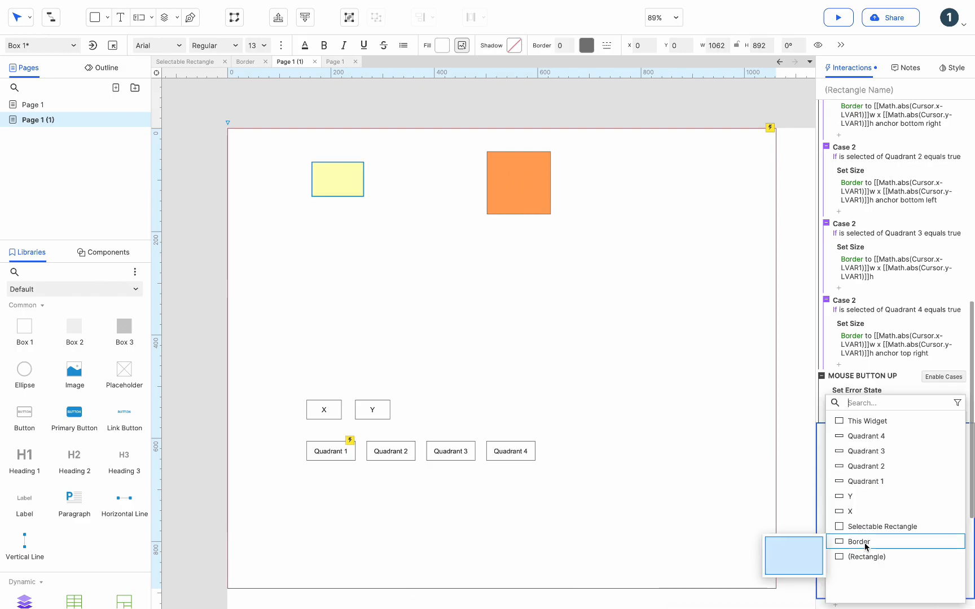
pyautogui.click(858, 542)
pyautogui.click(892, 491)
pyautogui.click(942, 565)
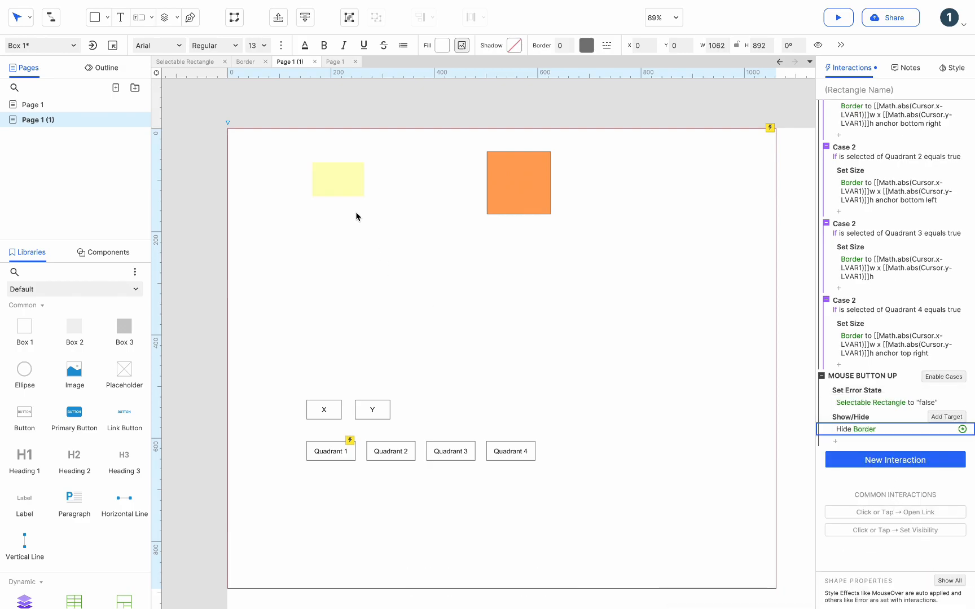
# - Add a Mouse Button Up interaction to the Border widget that hides This widget
pyautogui.click(341, 186)
pyautogui.click(917, 130)
pyautogui.click(853, 222)
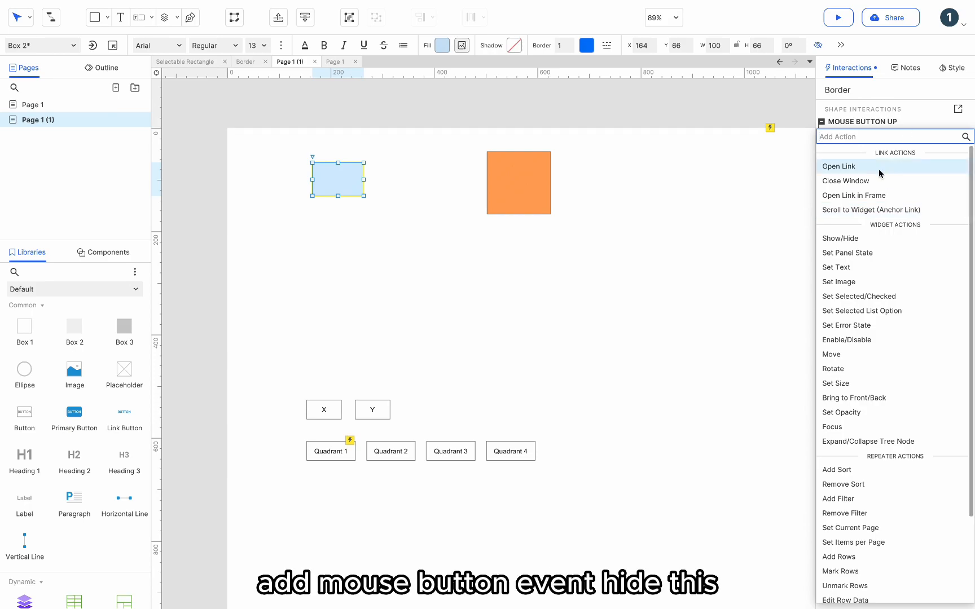
pyautogui.click(846, 238)
pyautogui.click(866, 203)
pyautogui.click(896, 212)
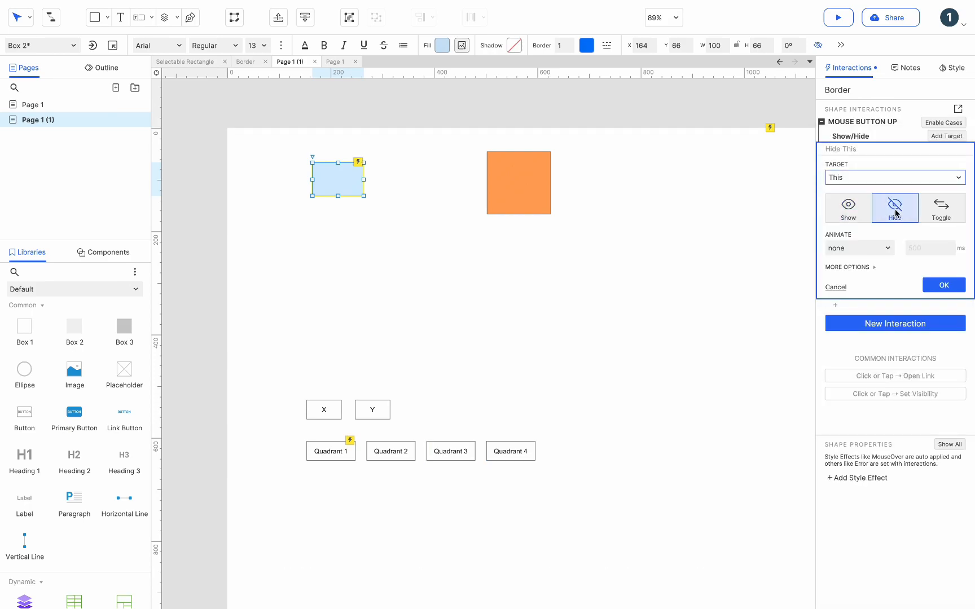
pyautogui.click(939, 285)
# - Add a Resized interaction to Border with a case conditioned on area of This is over area of Selectable Rectangle
pyautogui.click(878, 159)
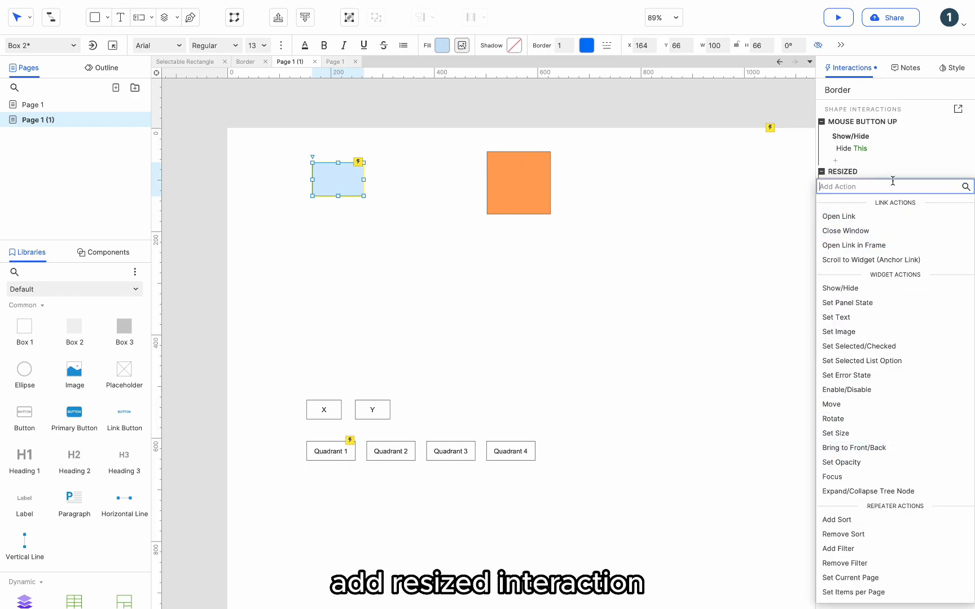
pyautogui.click(939, 171)
pyautogui.click(940, 173)
pyautogui.click(942, 186)
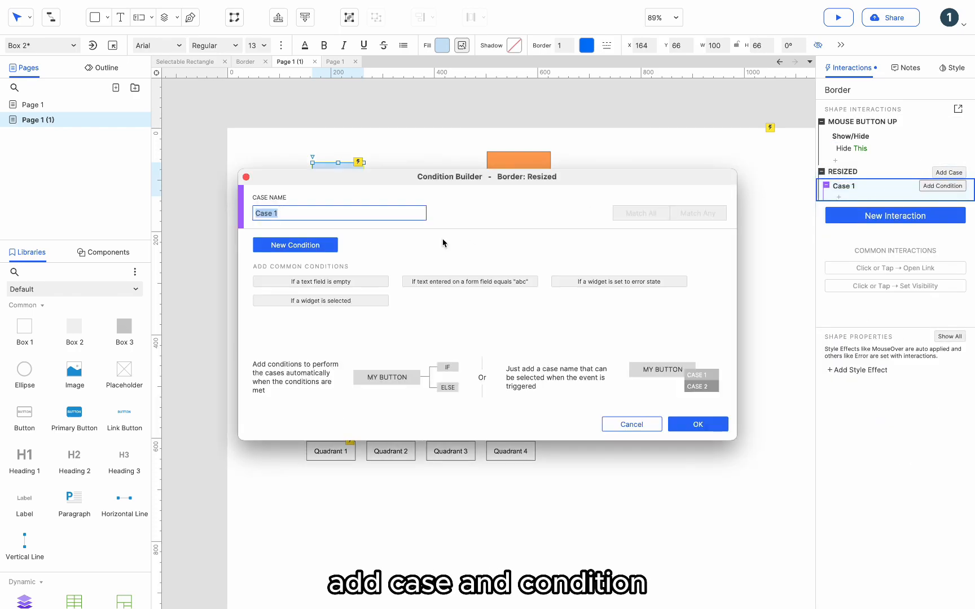
pyautogui.click(293, 244)
pyautogui.click(314, 243)
pyautogui.click(298, 459)
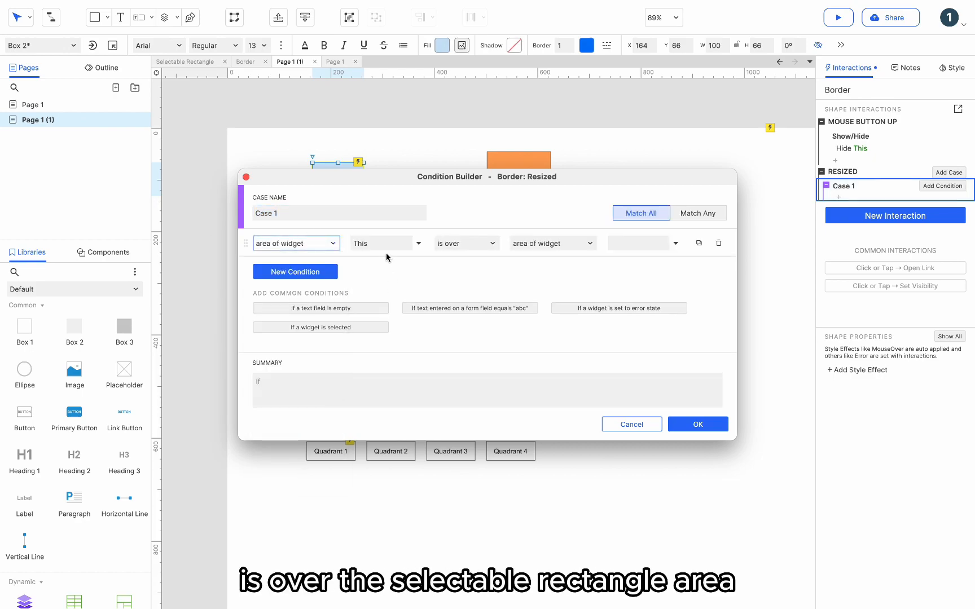
pyautogui.click(607, 243)
pyautogui.click(658, 379)
pyautogui.click(698, 424)
# - Add a Set Error State action to the Resized case that sets Selectable Rectangle to true
pyautogui.click(839, 214)
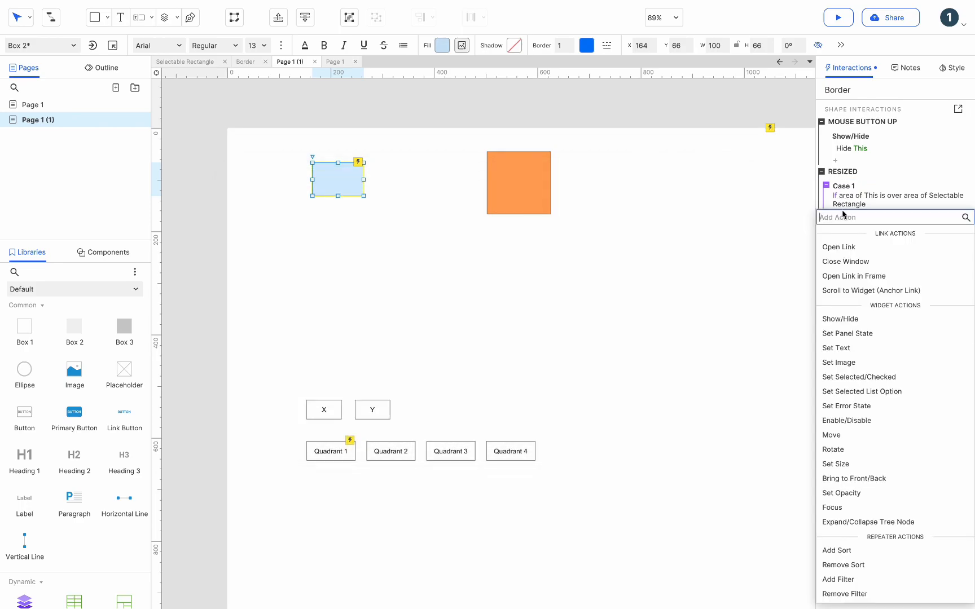
pyautogui.write('set')
pyautogui.click(857, 319)
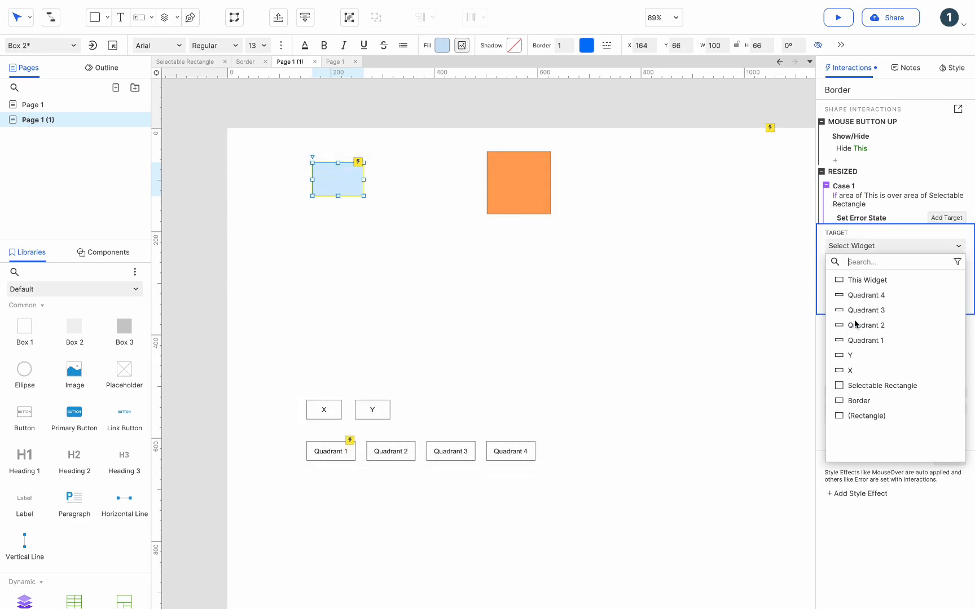
pyautogui.click(857, 387)
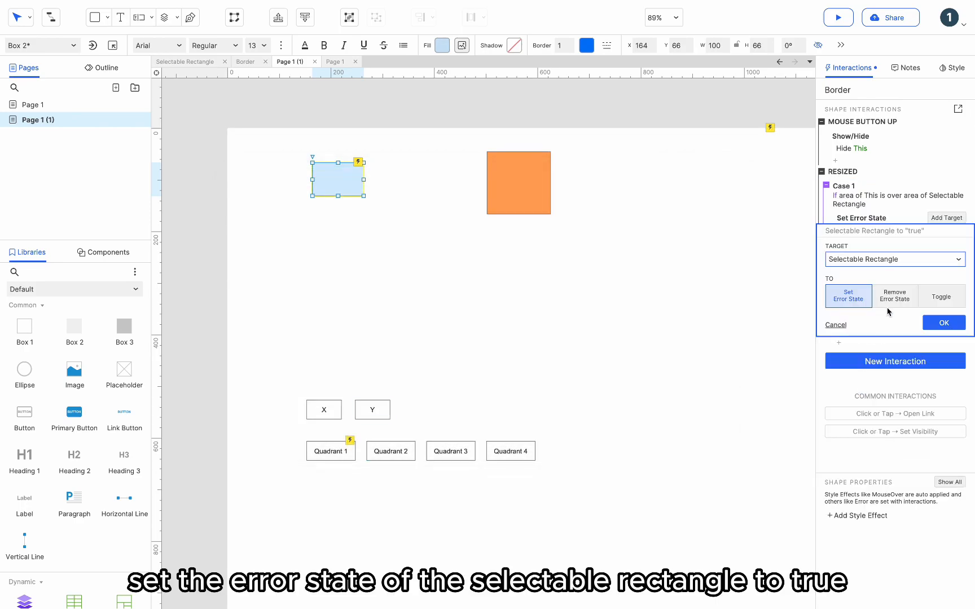
pyautogui.click(940, 326)
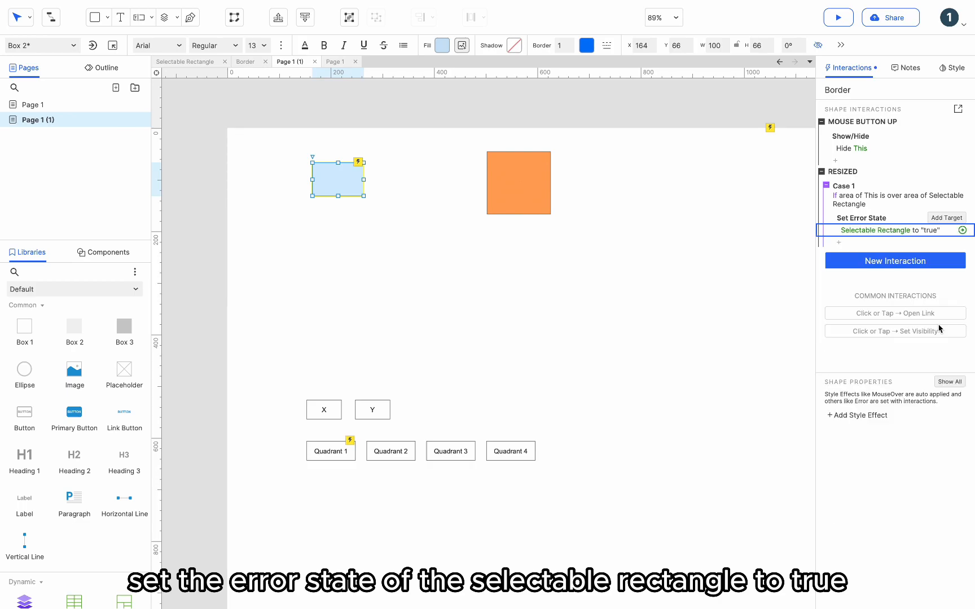
# - Duplicate the Resized case and change the copy's condition to area of This is not over area of Selectable Rectangle
pyautogui.click(853, 188)
pyautogui.press('super+c')
pyautogui.press('super+v')
pyautogui.click(885, 271)
pyautogui.click(458, 244)
pyautogui.click(458, 275)
pyautogui.click(698, 424)
# - Change the duplicated case's action to remove the error state of Selectable Rectangle
pyautogui.click(855, 300)
pyautogui.click(895, 363)
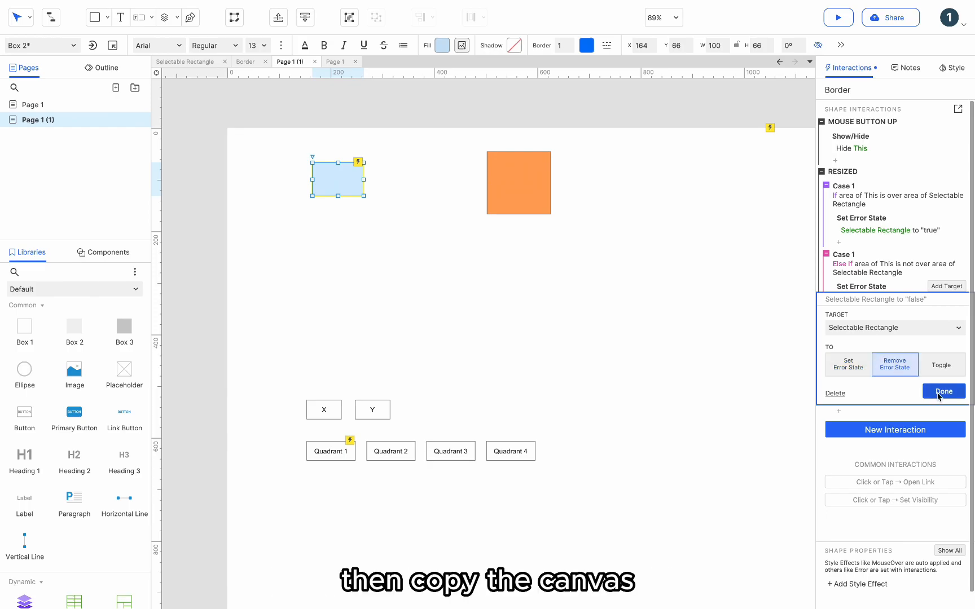
pyautogui.click(938, 394)
# - Copy the background rectangle's Mouse Move event onto the orange Selectable Rectangle
pyautogui.click(528, 194)
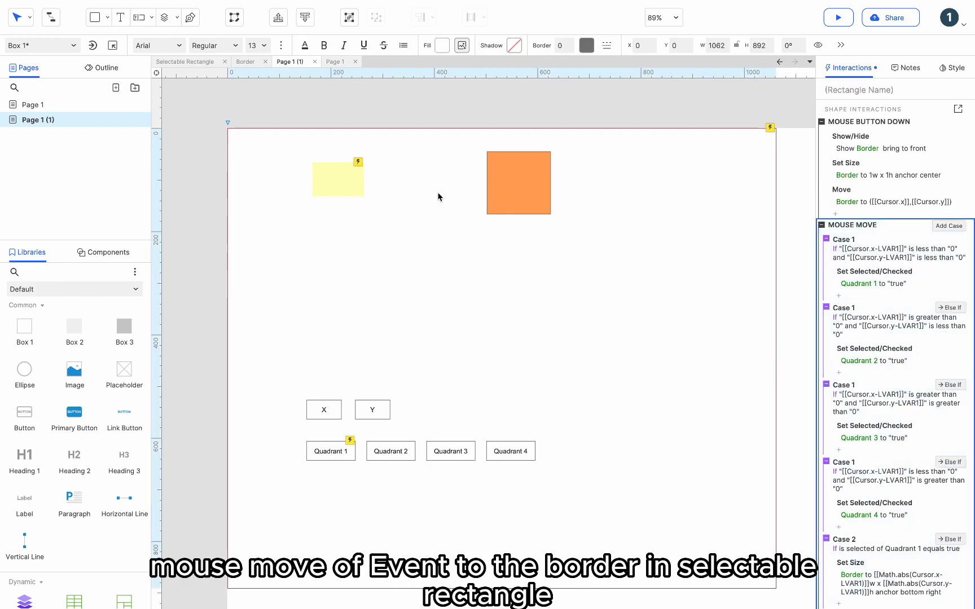
pyautogui.click(512, 187)
pyautogui.click(615, 195)
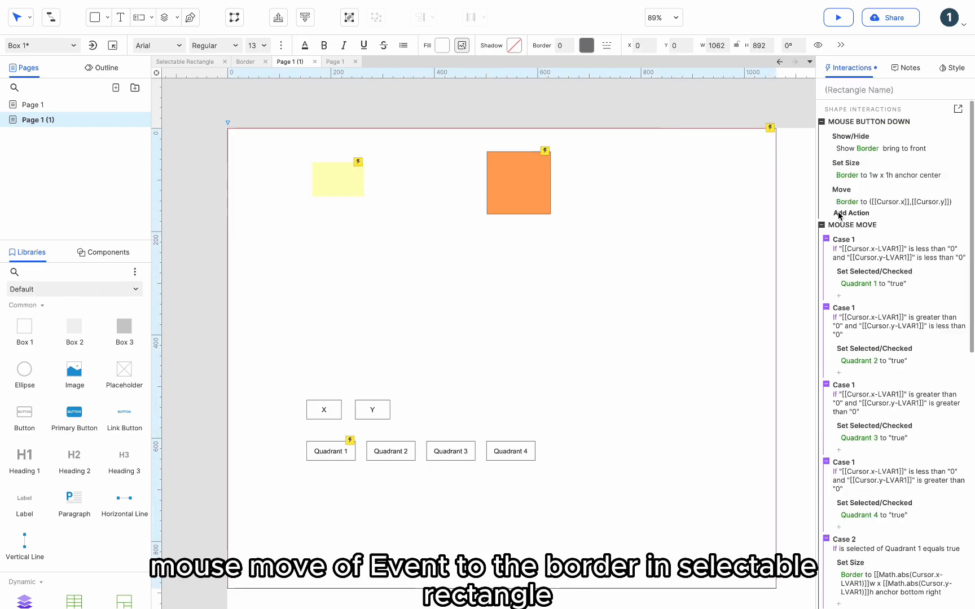
# - Add a Set Text action to the background's Mouse Button Down event that sets X to [[Cursor.x]]
pyautogui.click(839, 213)
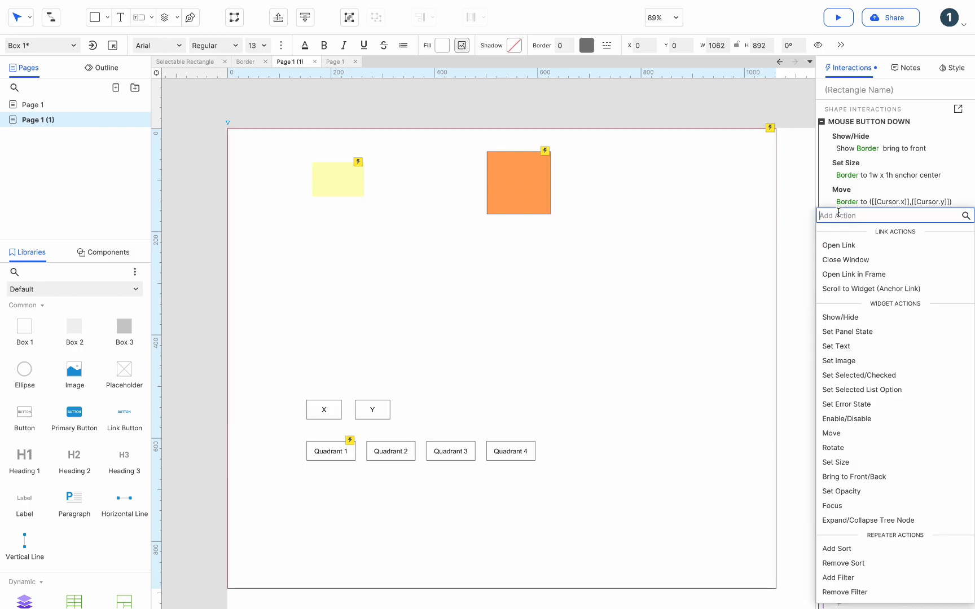
pyautogui.click(840, 346)
pyautogui.click(844, 383)
pyautogui.click(865, 321)
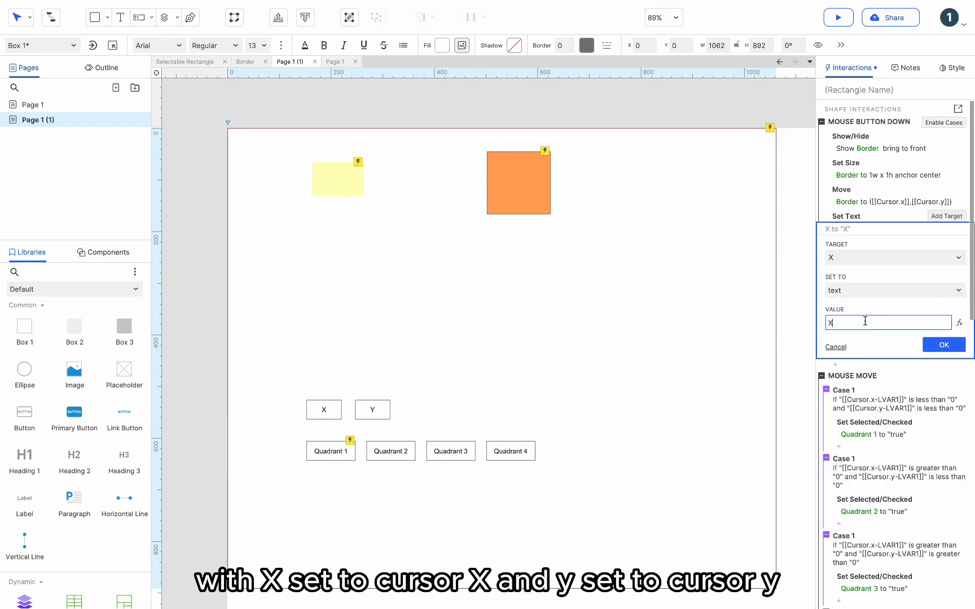
pyautogui.write('[[Cursor')
pyautogui.click(932, 343)
pyautogui.click(899, 227)
pyautogui.click(937, 344)
# - Duplicate the Set Text action and make the copy set Y to [[Cursor.y]]
pyautogui.click(858, 216)
pyautogui.press('super+d')
pyautogui.click(858, 252)
pyautogui.click(838, 285)
pyautogui.click(873, 418)
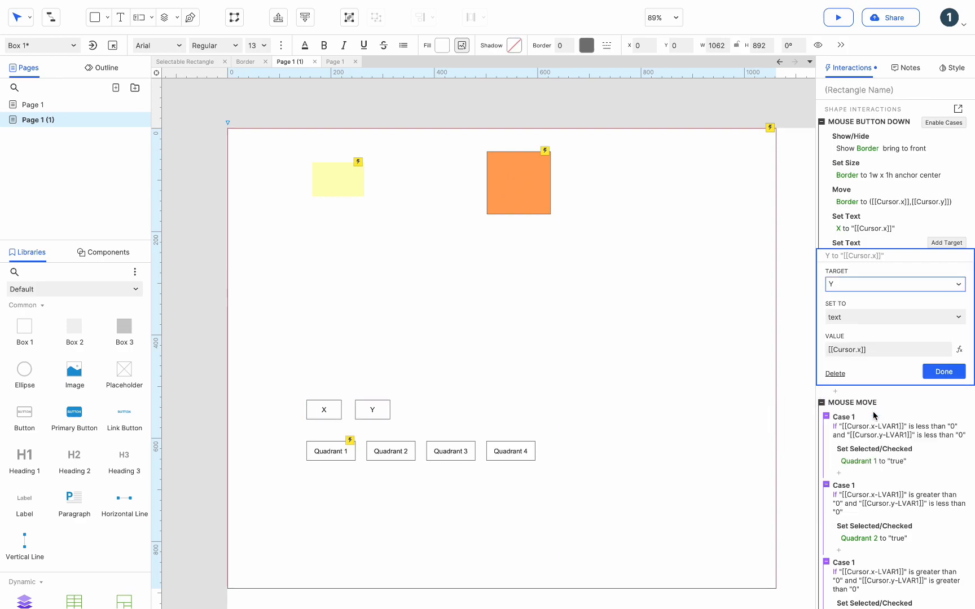
pyautogui.click(856, 348)
pyautogui.click(943, 371)
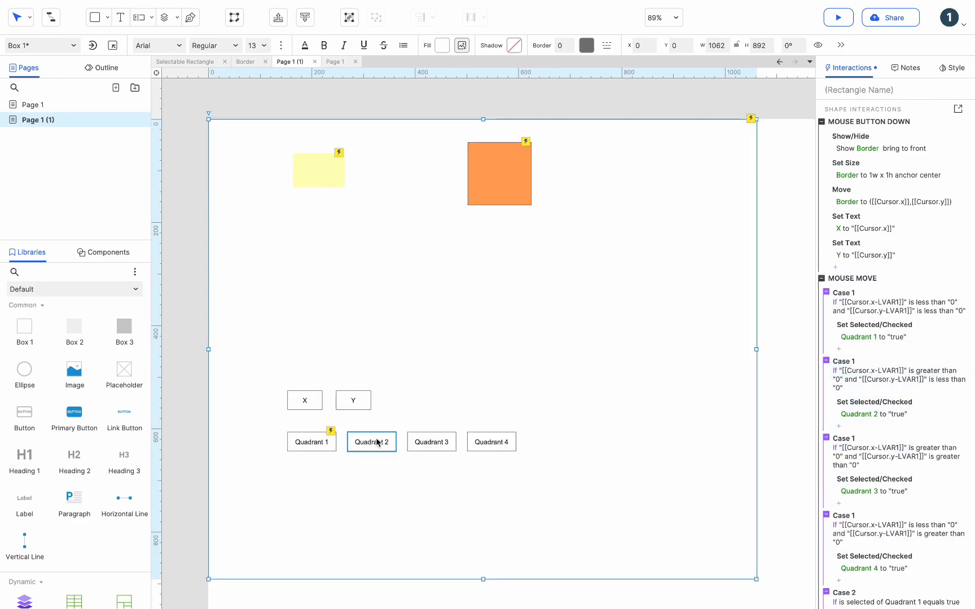
# - Copy Quadrant 1's Selected interaction onto Quadrant 2, Quadrant 3 and Quadrant 4
pyautogui.click(317, 445)
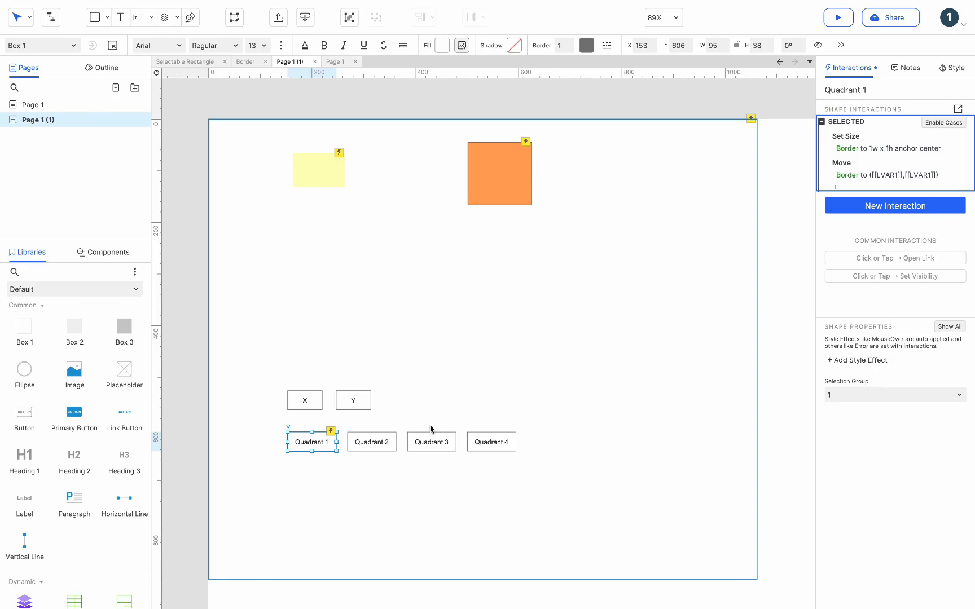
pyautogui.click(387, 442)
pyautogui.hotkey('ctrl', 'v')
pyautogui.click(436, 445)
pyautogui.hotkey('ctrl', 'v')
pyautogui.click(490, 445)
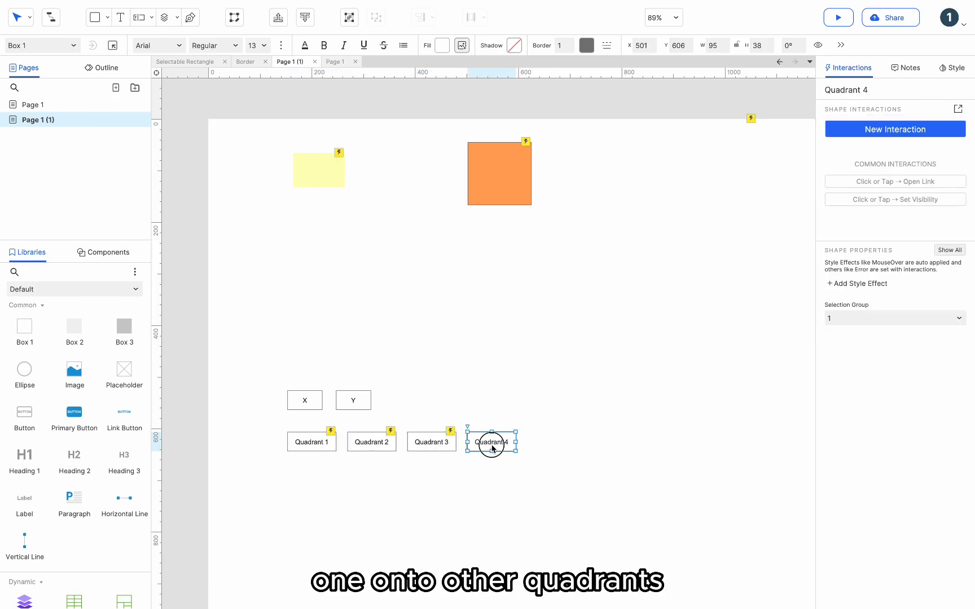
pyautogui.hotkey('ctrl', 'v')
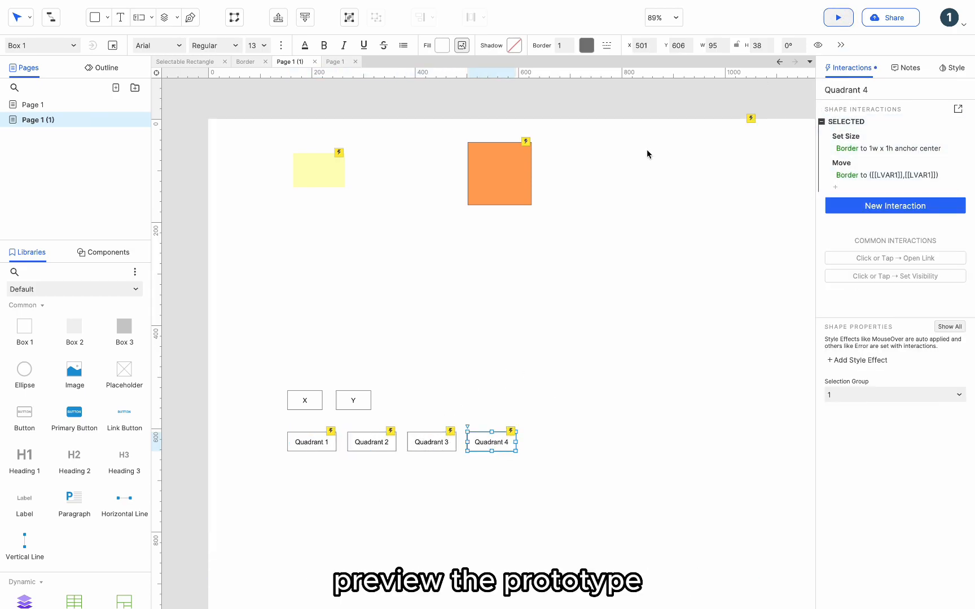
# - Preview the prototype and test the selection box by drawing it in several directions
pyautogui.press('super+period')
pyautogui.moveTo(548, 133); pyautogui.dragTo(110, 355)
pyautogui.moveTo(192, 283); pyautogui.dragTo(143, 306)
pyautogui.moveTo(143, 306); pyautogui.dragTo(106, 234)
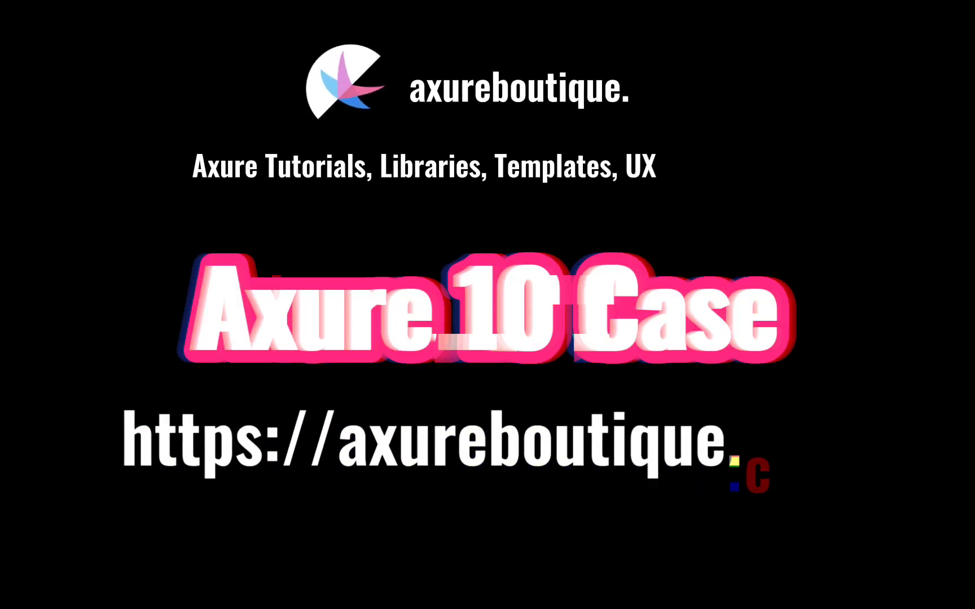